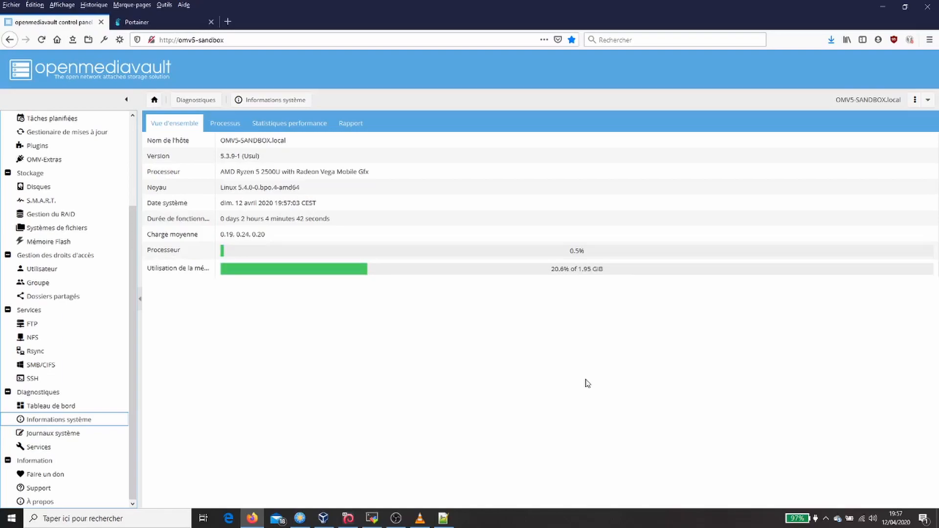
- Switch to MobaXterm, open the omv5-sandbox SSH session, and run id docker to read the docker user's uid and gid
click(372, 518)
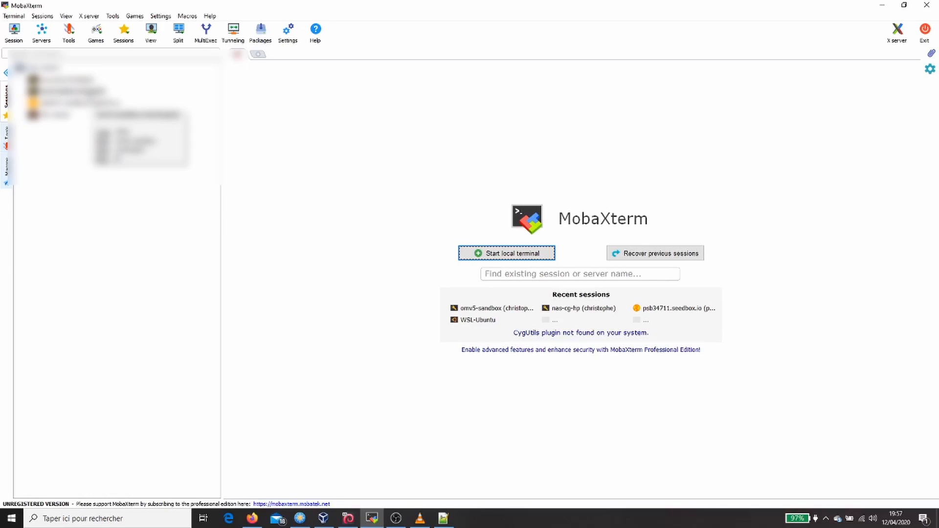
double_click(89, 93)
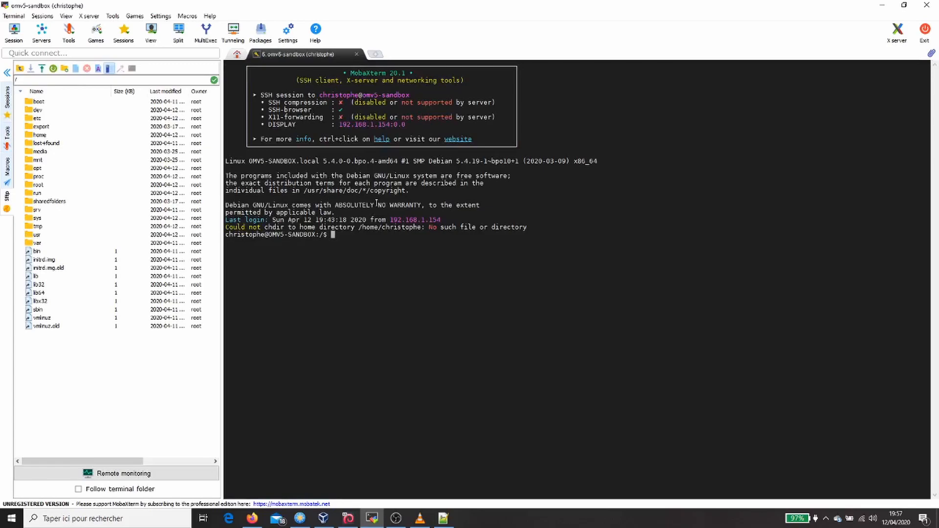
text(id docker)
key(Return)
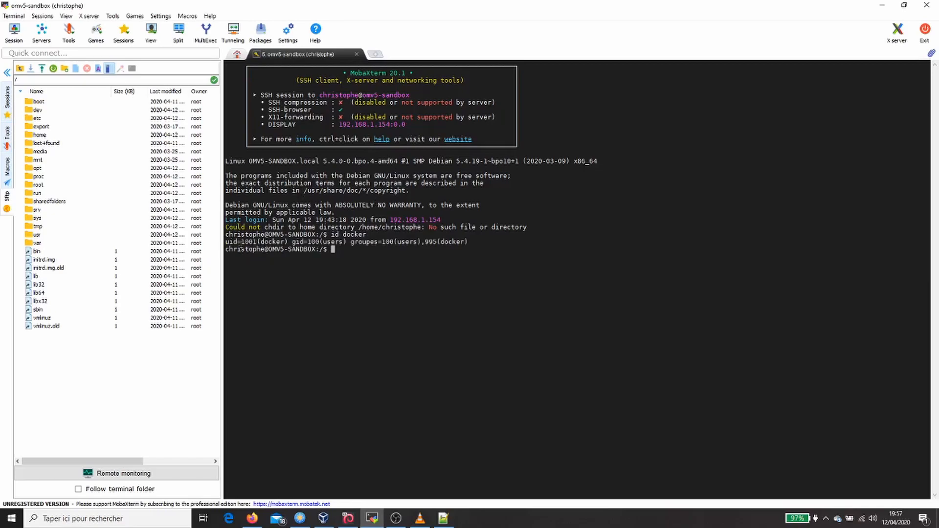
drag(242, 242, 319, 243)
- Switch to Firefox, search Docker Hub for linuxserver/air, and open the linuxserver/airsonic page at its architecture and usage sections
click(253, 518)
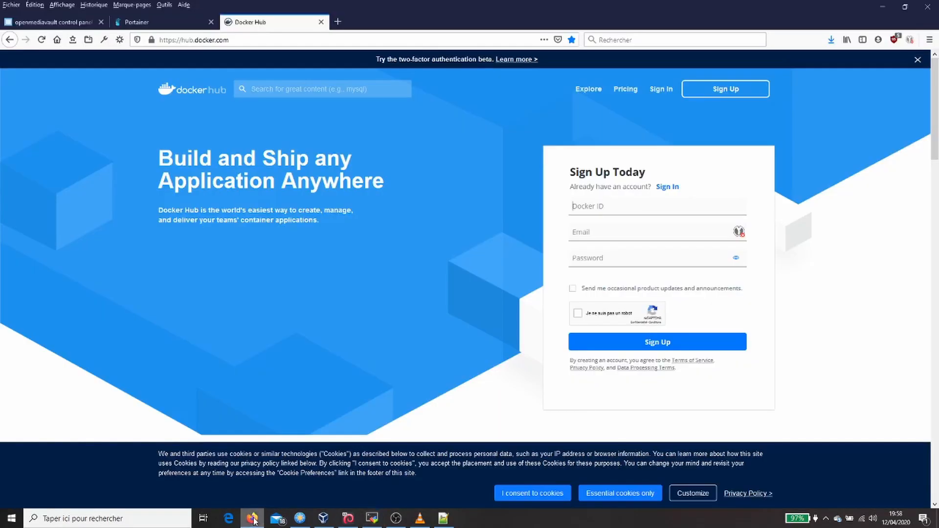
click(303, 89)
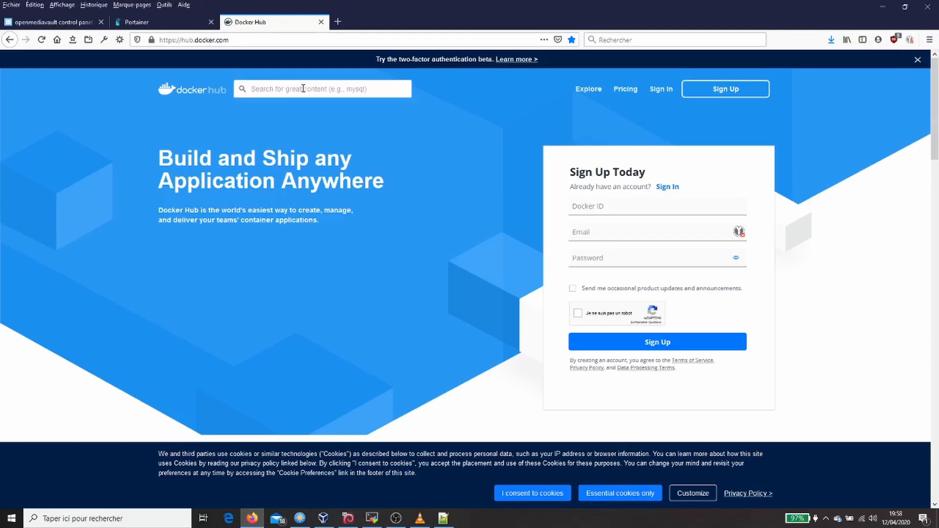
text(linux)
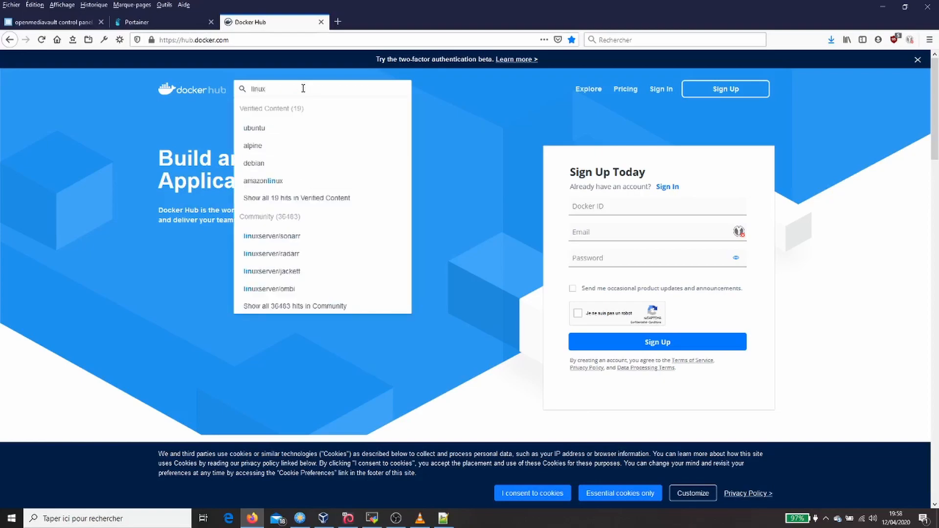
text(serve)
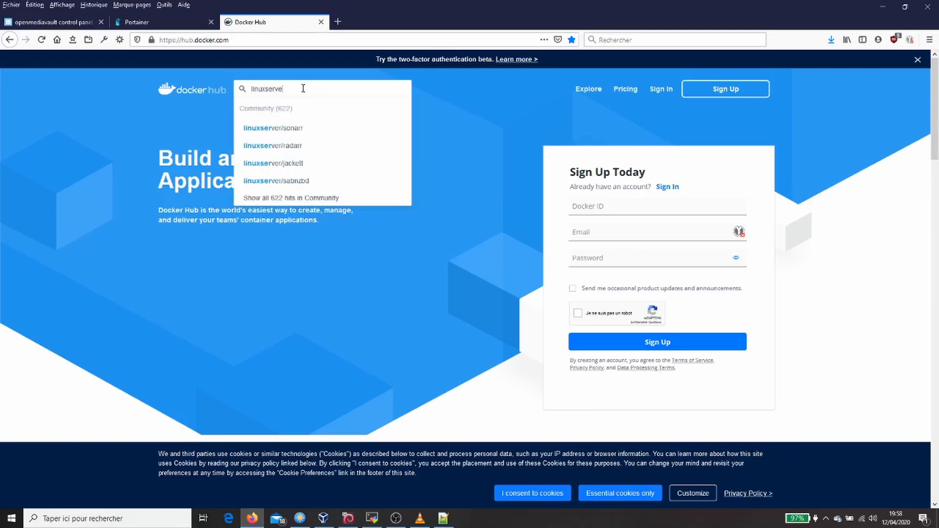
text(r/air)
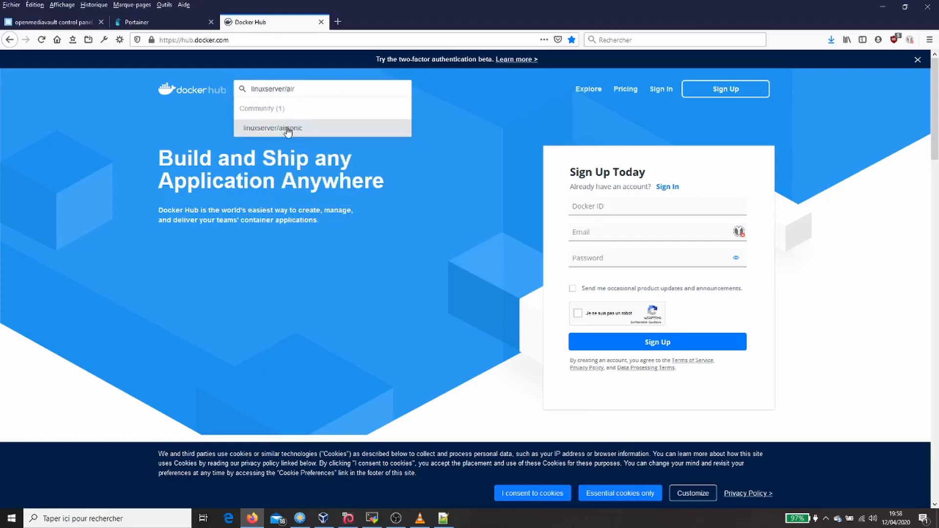
click(287, 127)
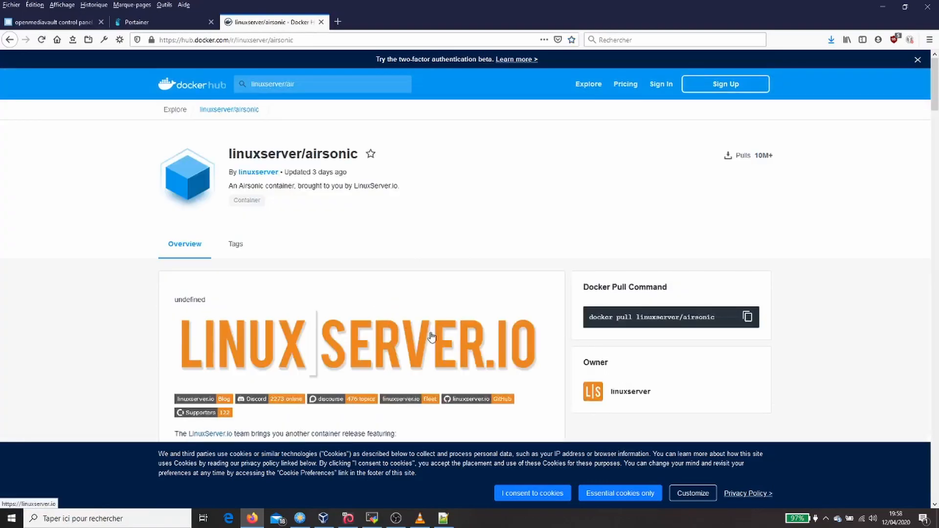
scroll(430, 332, down, 4)
scroll(416, 308, down, 10)
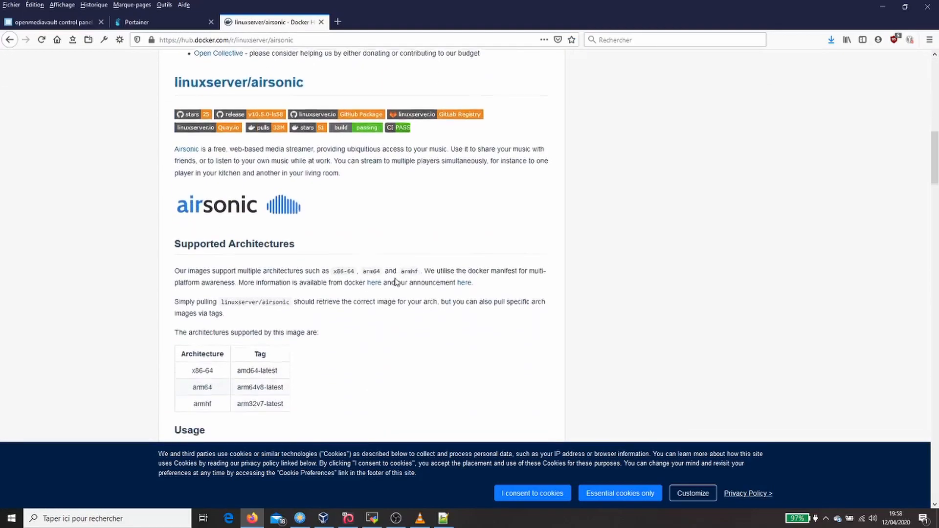
scroll(396, 279, down, 6)
scroll(394, 278, up, 3)
scroll(394, 278, up, 2)
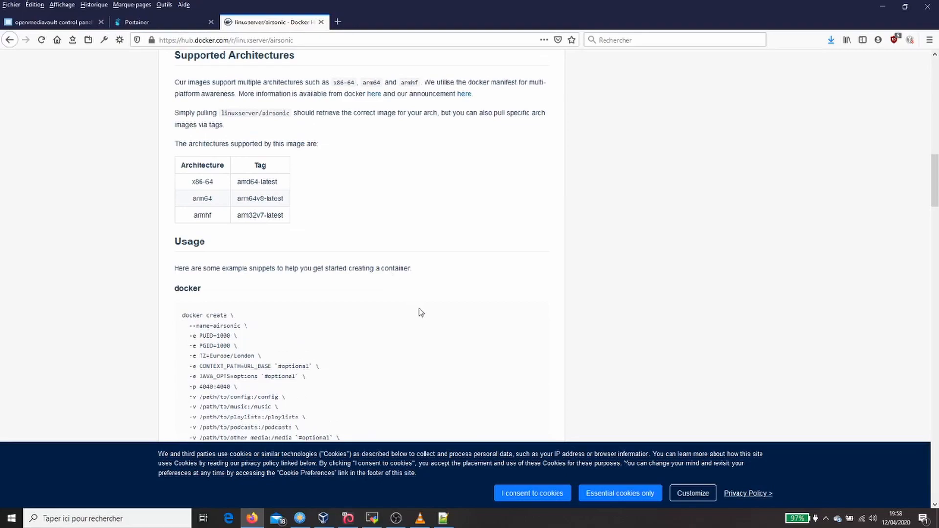
- Start a new container in Portainer and name it airsonic, using the container_name from the Docker Hub docker-compose example
click(143, 24)
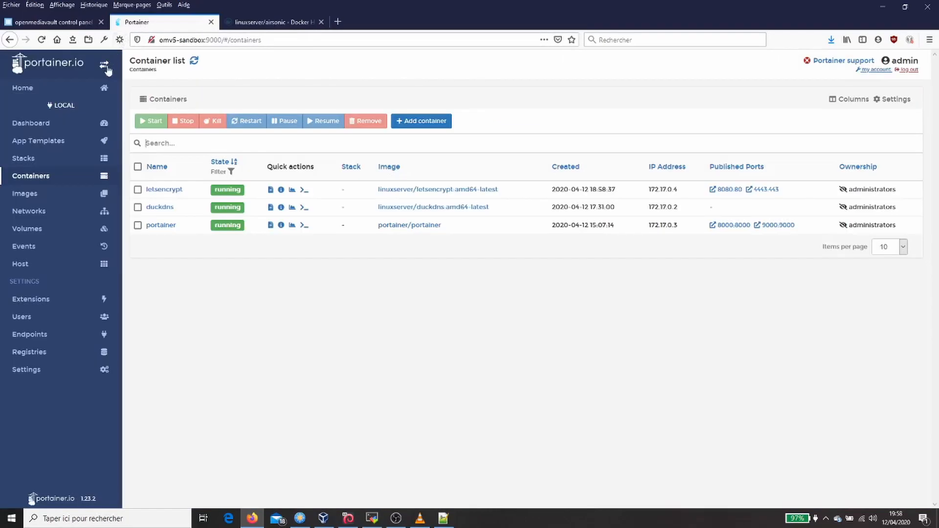
click(43, 177)
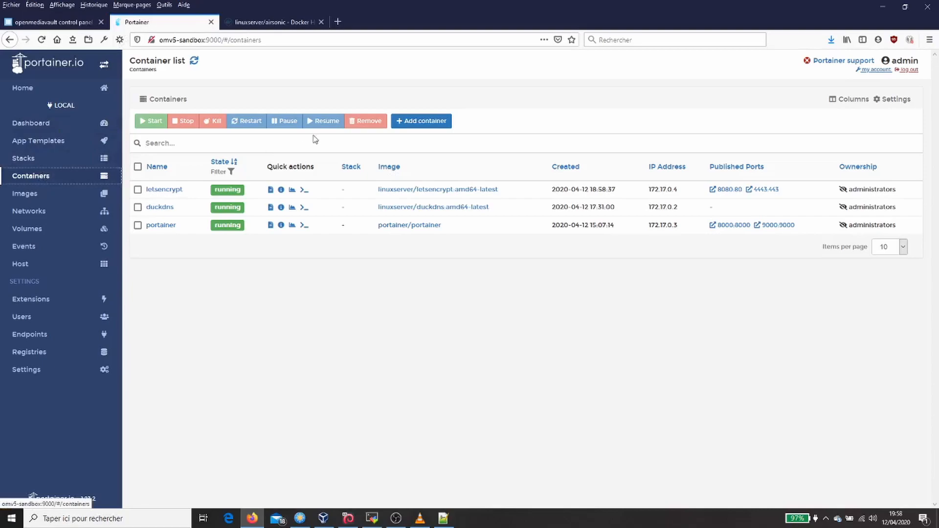
click(419, 121)
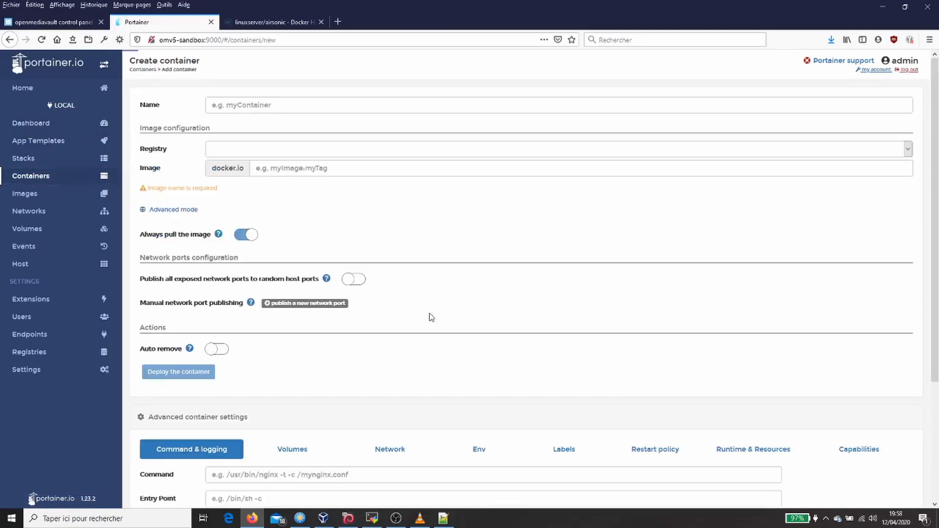
click(272, 22)
scroll(322, 304, down, 8)
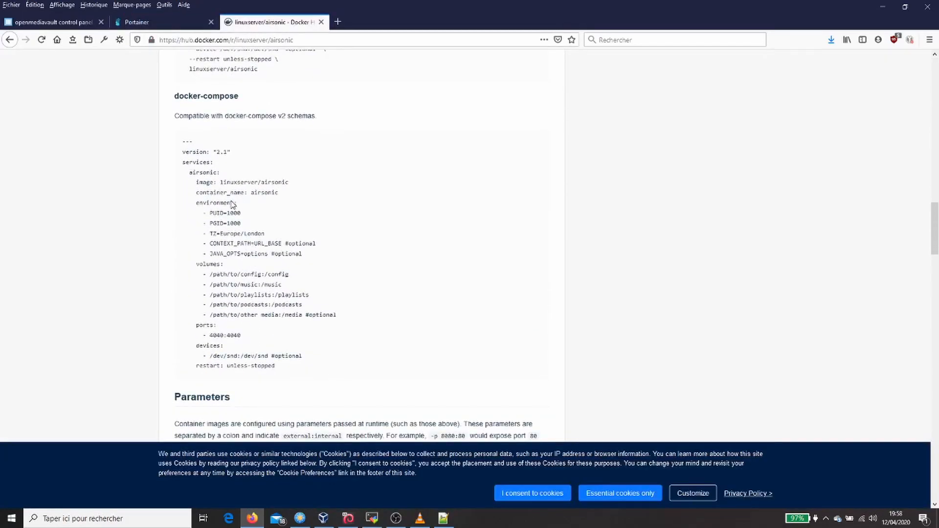
double_click(257, 194)
key(ctrl+c)
click(130, 27)
click(291, 103)
key(ctrl+v)
- Set the container's image to linuxserver/airsonic:amd64-latest, copying the image name from the Docker Hub docker-compose example and adding the tag
click(330, 168)
click(280, 27)
double_click(236, 183)
triple_click(236, 182)
double_click(236, 182)
click(222, 182)
drag(221, 182, 289, 183)
key(ctrl+c)
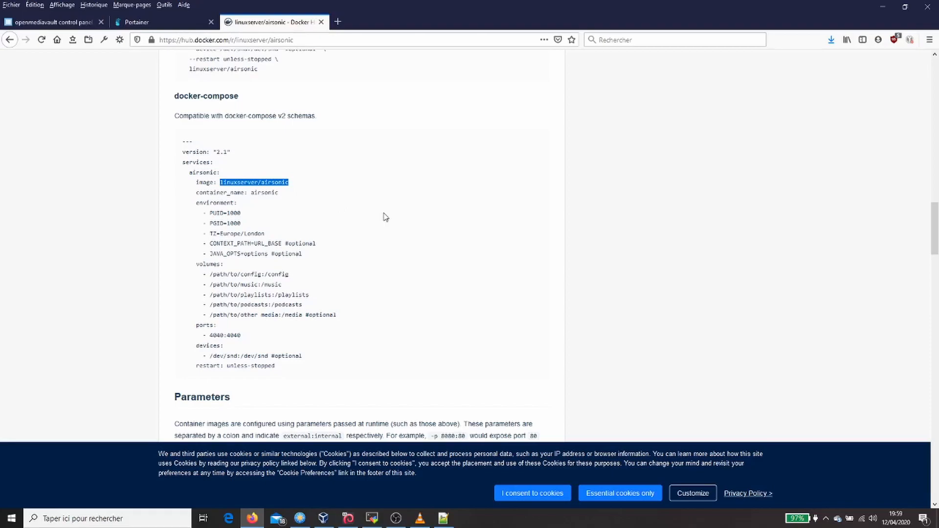
scroll(356, 201, up, 10)
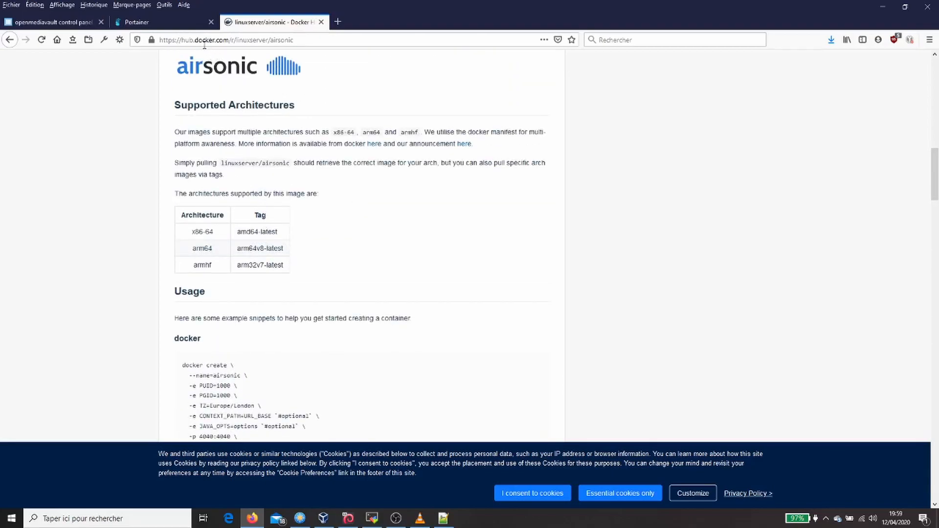
click(171, 25)
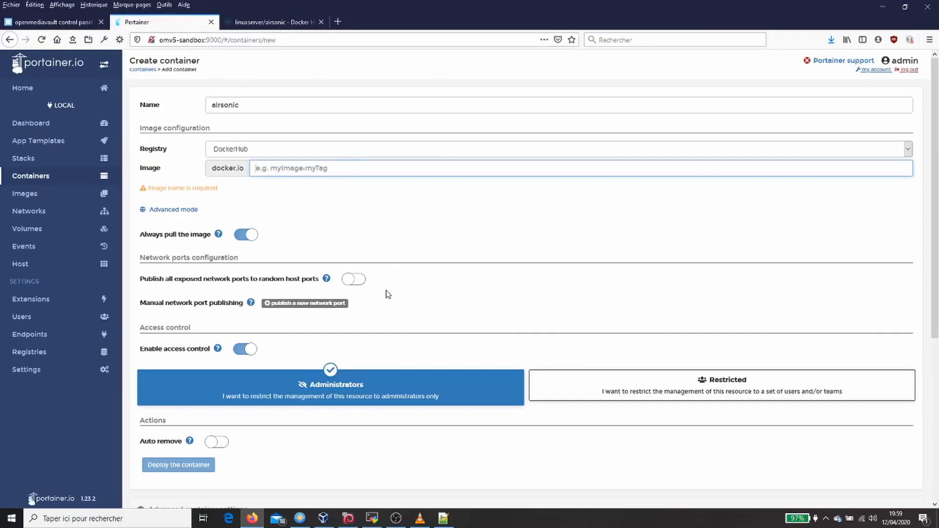
key(ctrl+v)
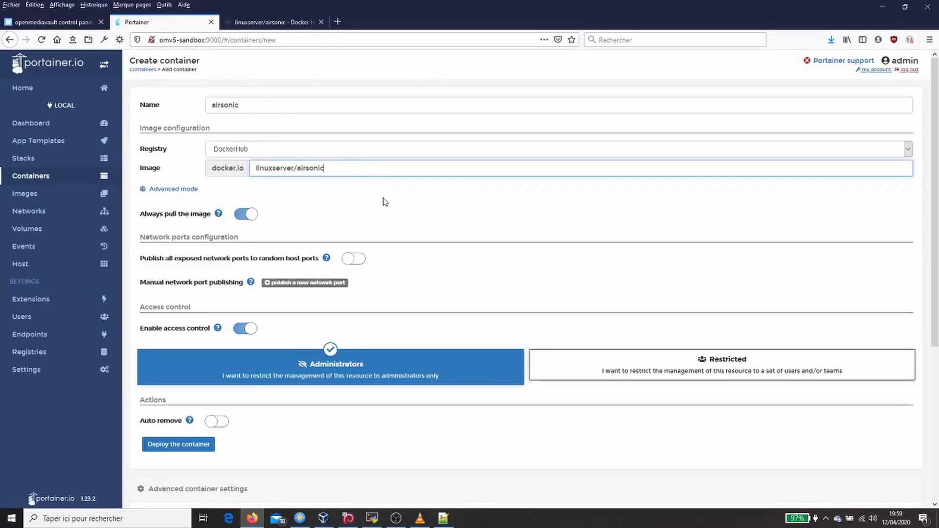
text(:amd64-latest)
- Check the port in the Docker Hub usage example and publish host port 4040 to container port 4040 over TCP
scroll(384, 161, down, 1)
click(287, 21)
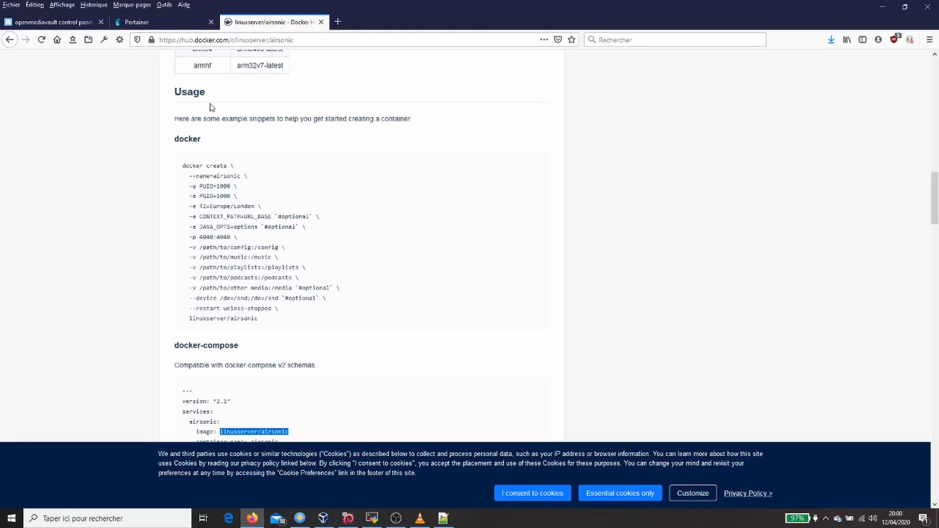
click(175, 24)
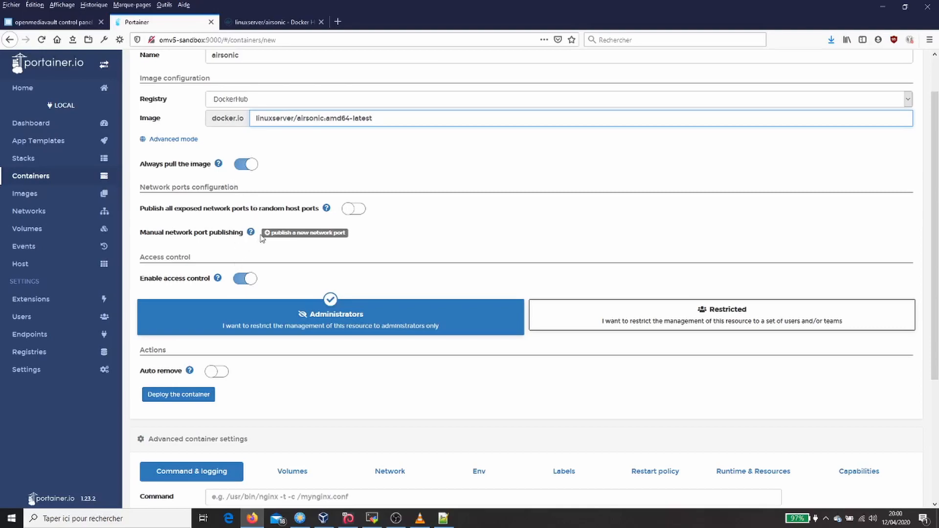
click(295, 234)
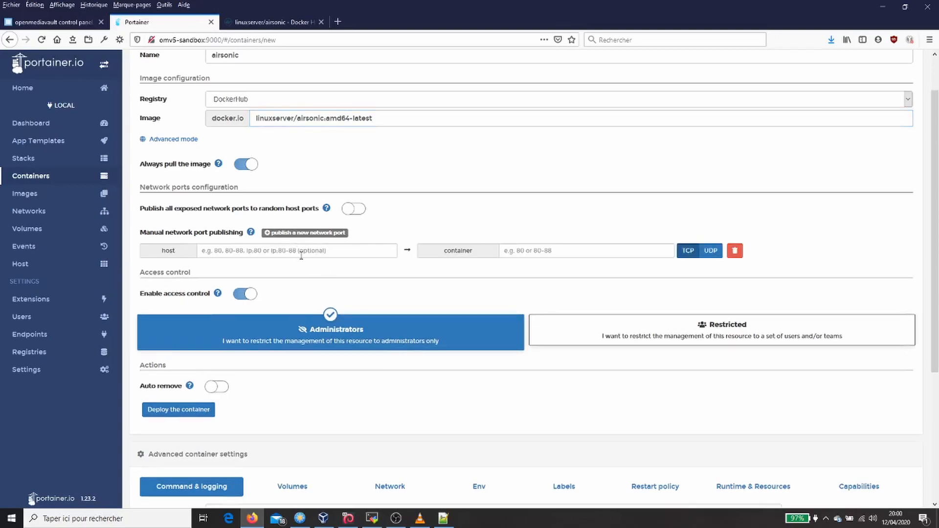
text(4040)
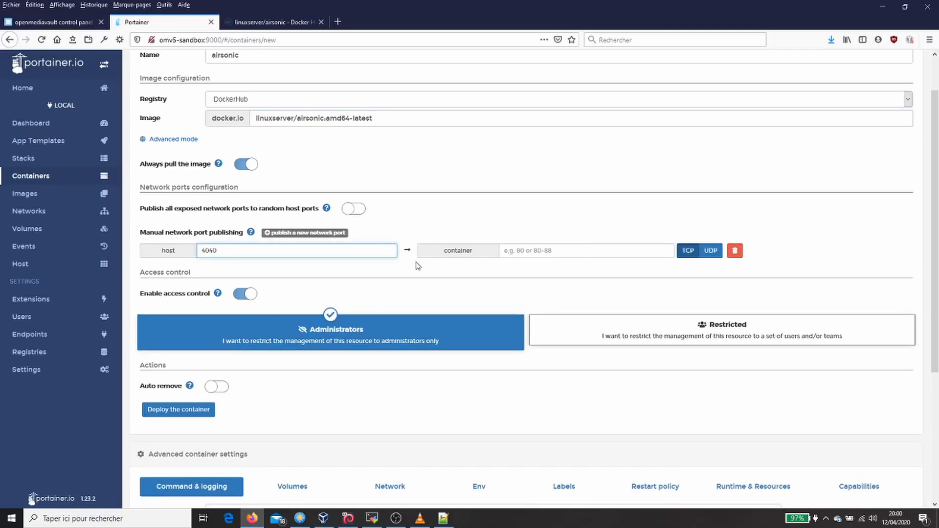
key(Tab)
text(40)
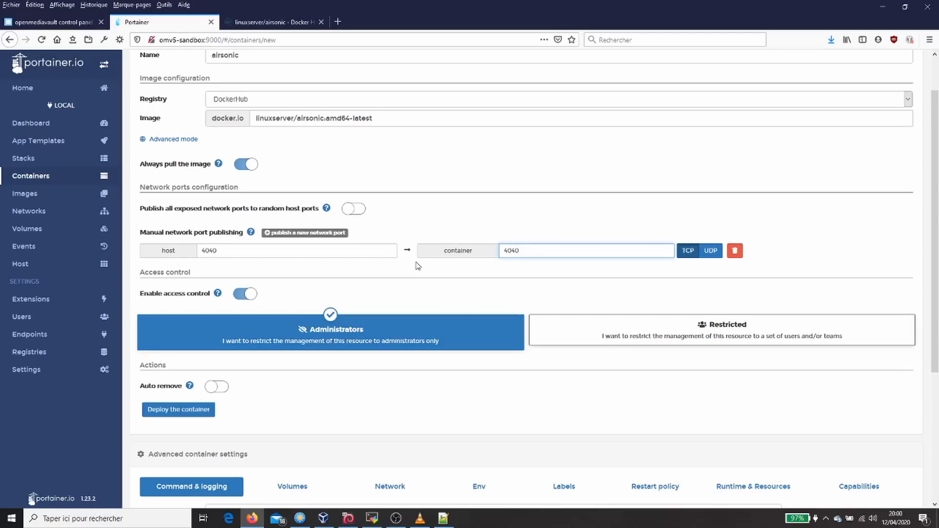
- Add a bind volume mapping with container path /config, taken from the Docker Hub usage example
scroll(408, 373, down, 4)
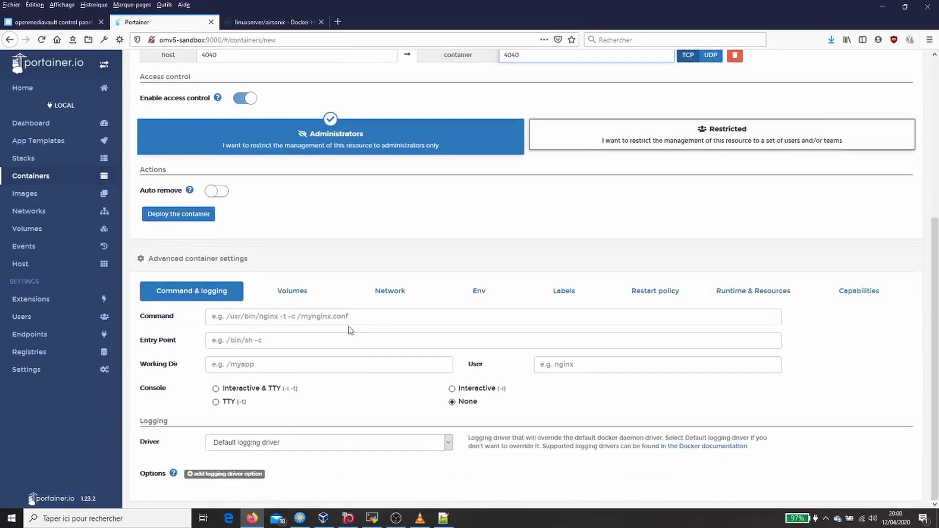
click(305, 292)
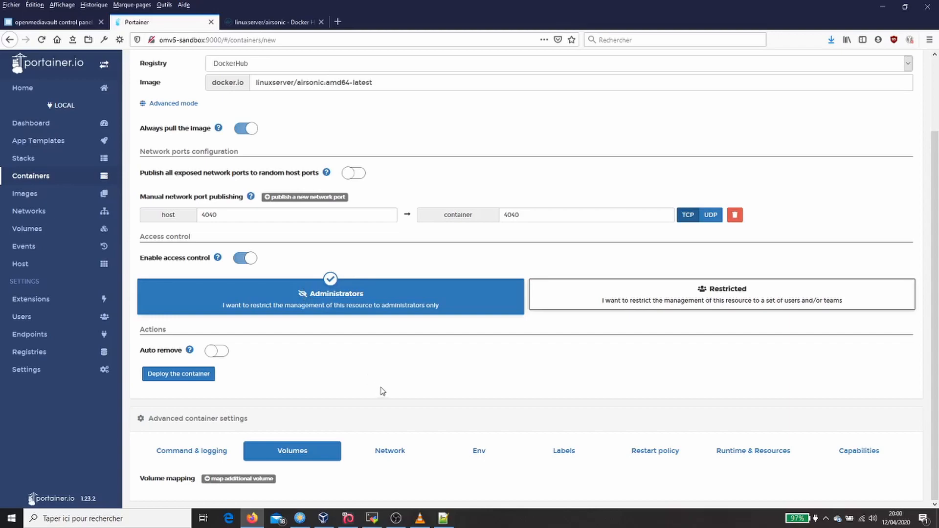
click(286, 22)
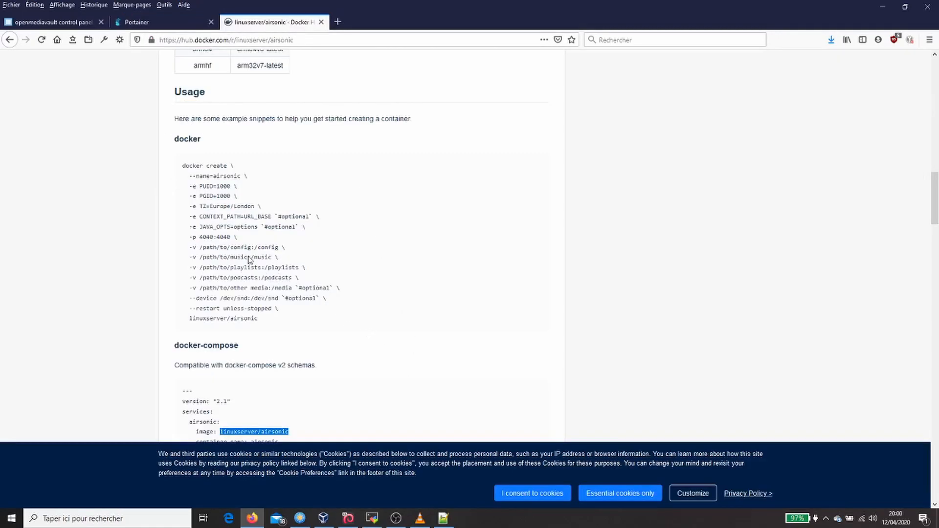
drag(254, 248, 279, 249)
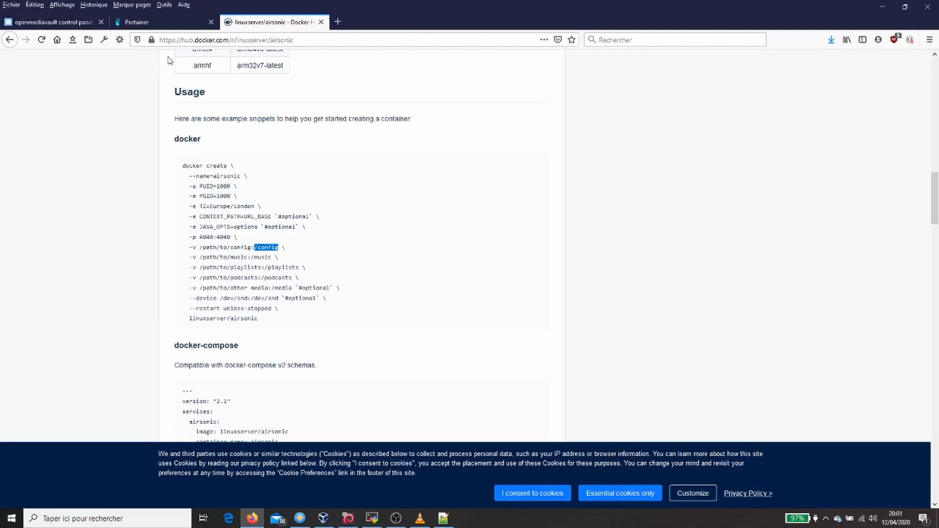
click(161, 28)
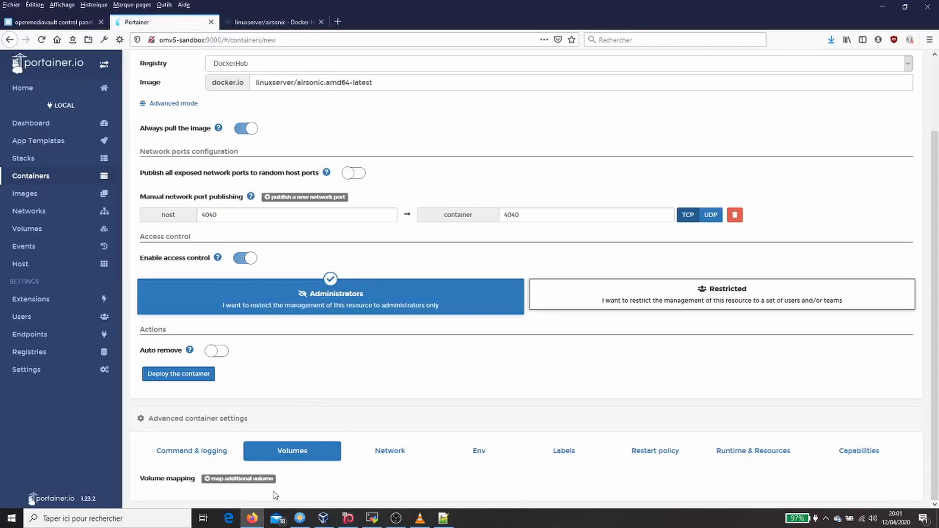
click(254, 479)
scroll(282, 452, down, 1)
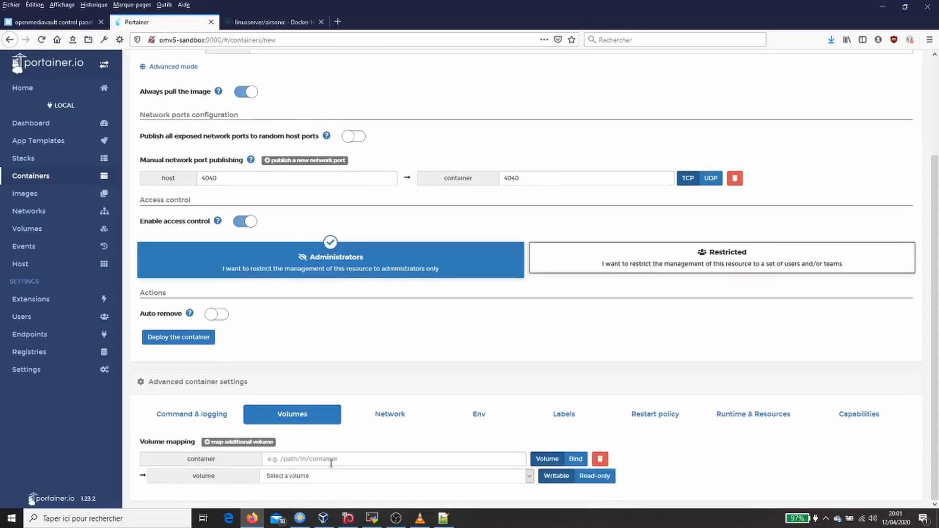
click(329, 459)
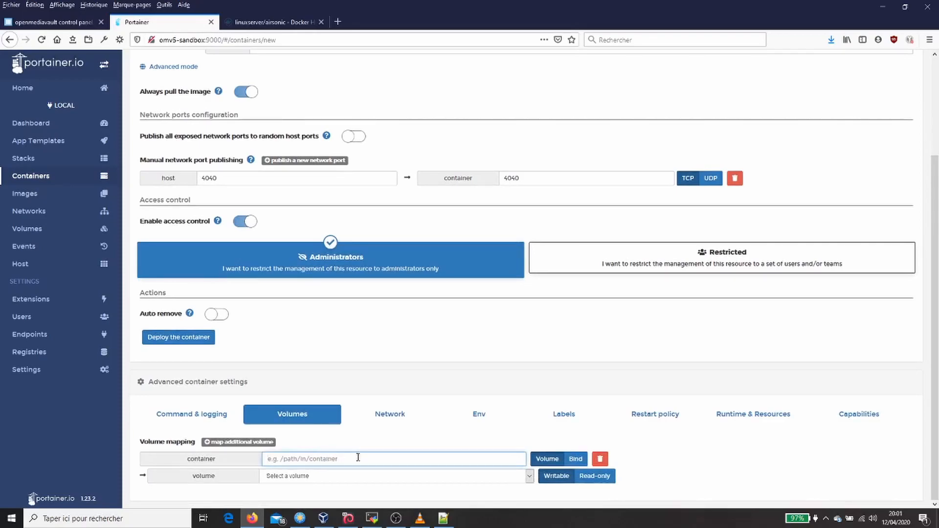
click(576, 459)
click(428, 461)
text(/config)
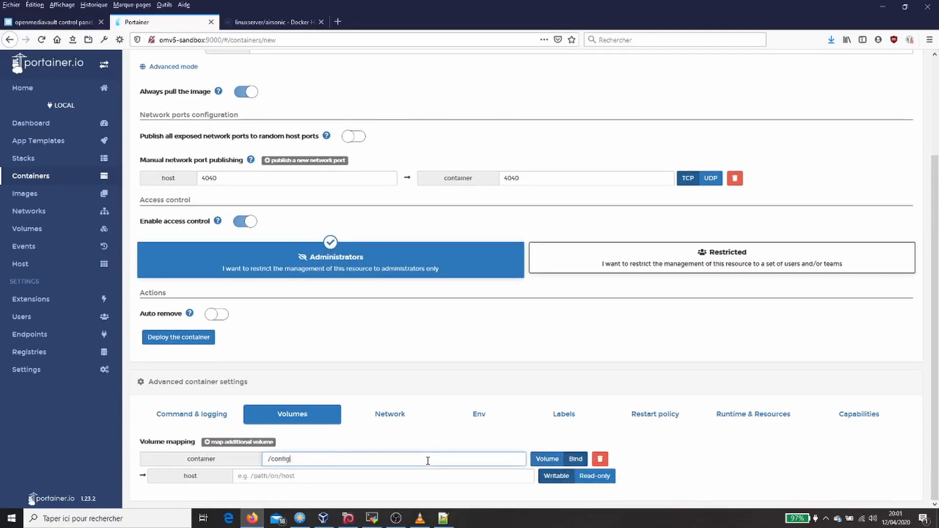
- Switch to MobaXterm, browse the server from /srv into the data disk's docker_data folder, and copy its path
click(374, 477)
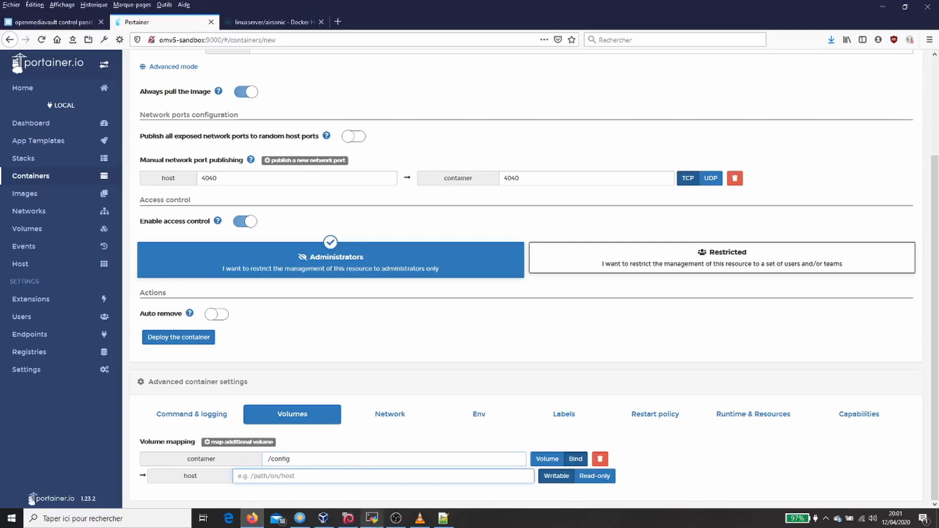
click(372, 518)
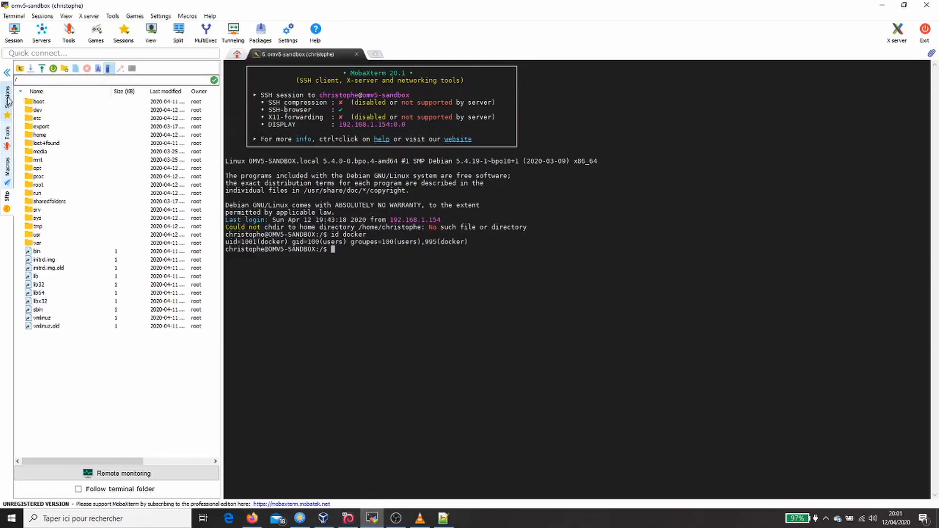
double_click(45, 209)
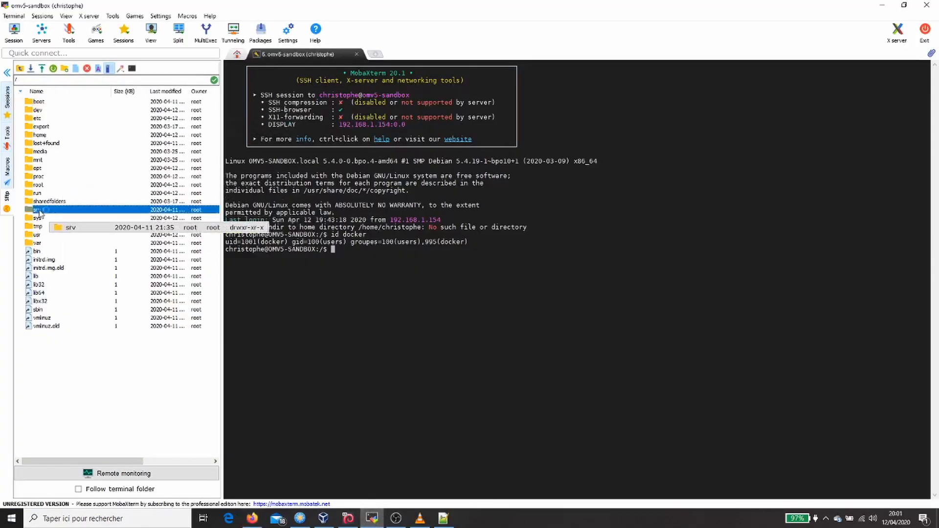
double_click(46, 112)
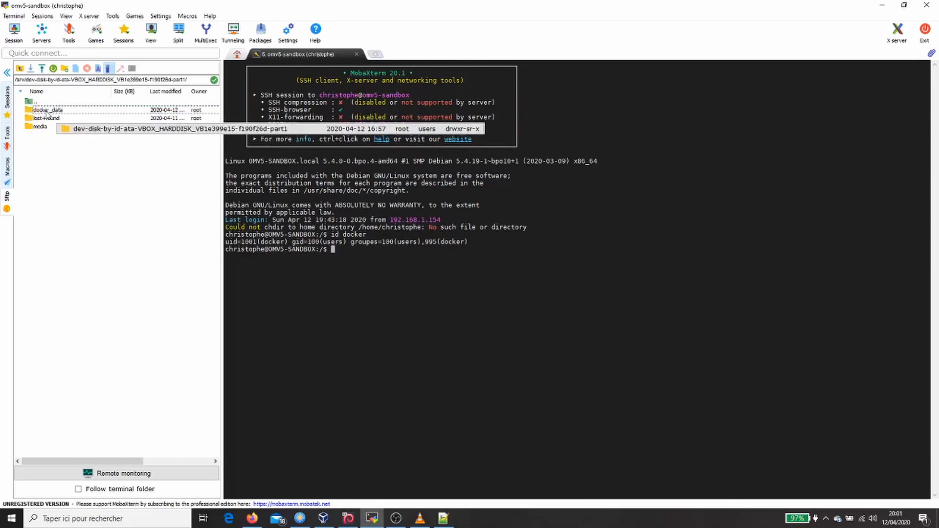
click(70, 115)
double_click(70, 115)
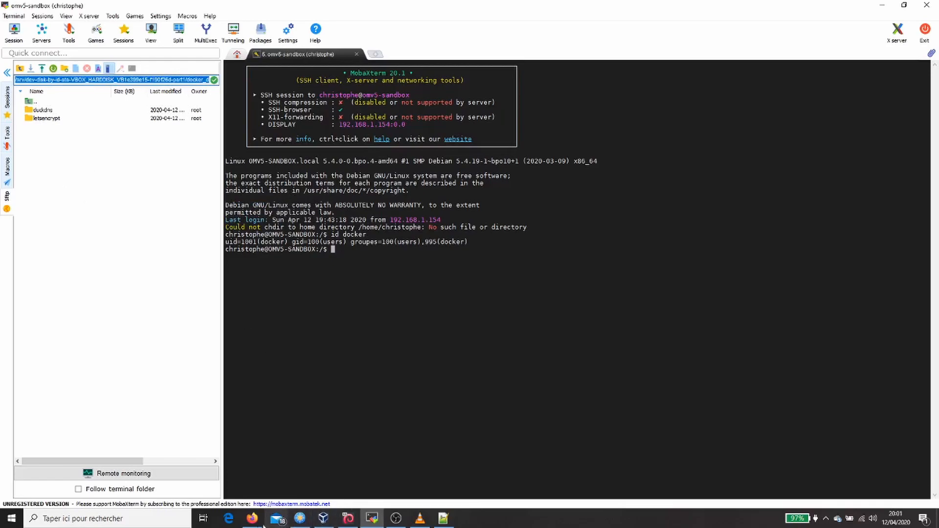
- Back in Portainer, set the /config mapping's host path to /srv/dev-disk-by-id-ata-VBOX_HARDDISK_VB1e399e15-f190f26d-part1/docker_data/airsonic/config
click(257, 524)
click(319, 481)
text(/srv/dev-disk-by-id-ata-VBOX_HARDDISK_VB1e399e15-f190f26d-part1/docker_data/)
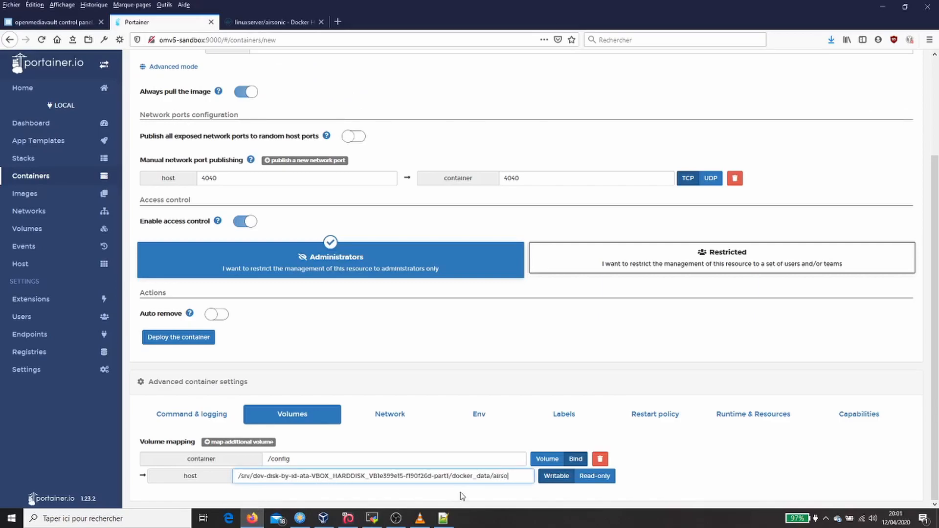
text(airsonic/config)
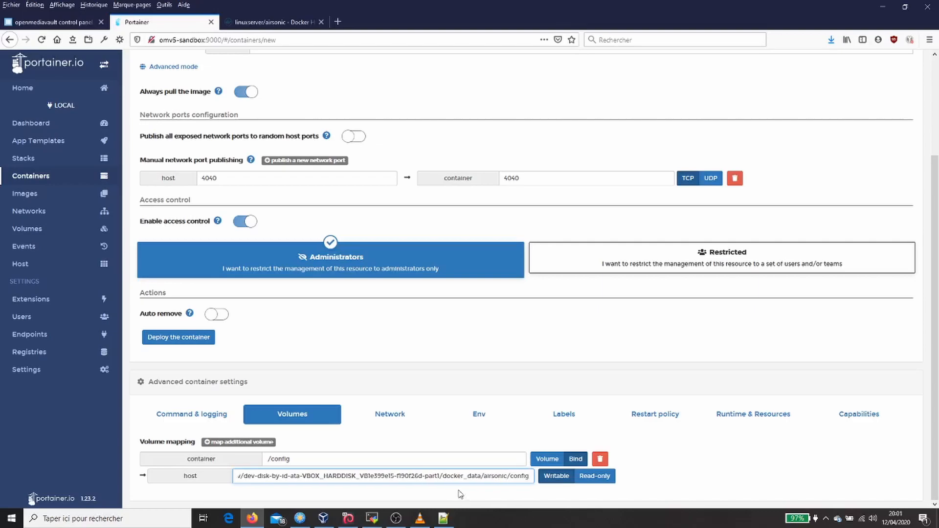
- Add a second volume mapping with container path /music, copied from the Docker Hub docker create example
click(243, 442)
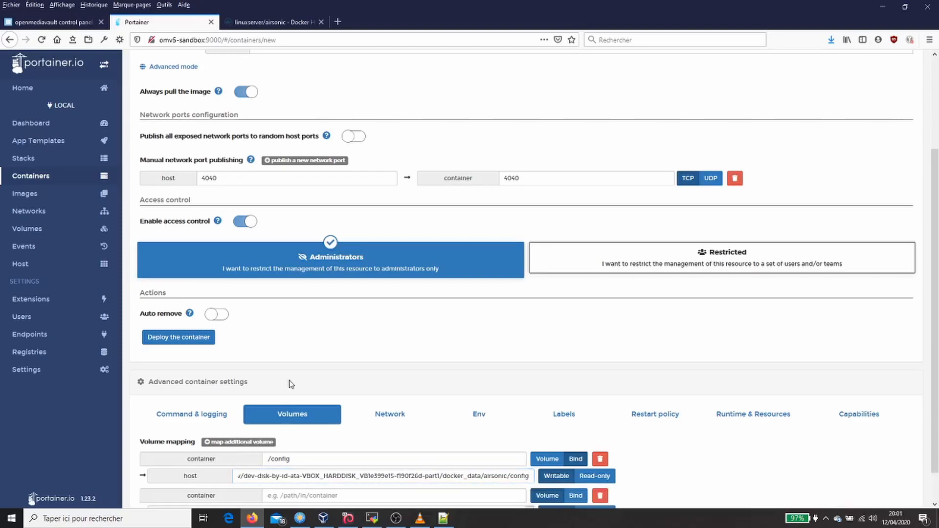
scroll(304, 484, down, 1)
click(303, 478)
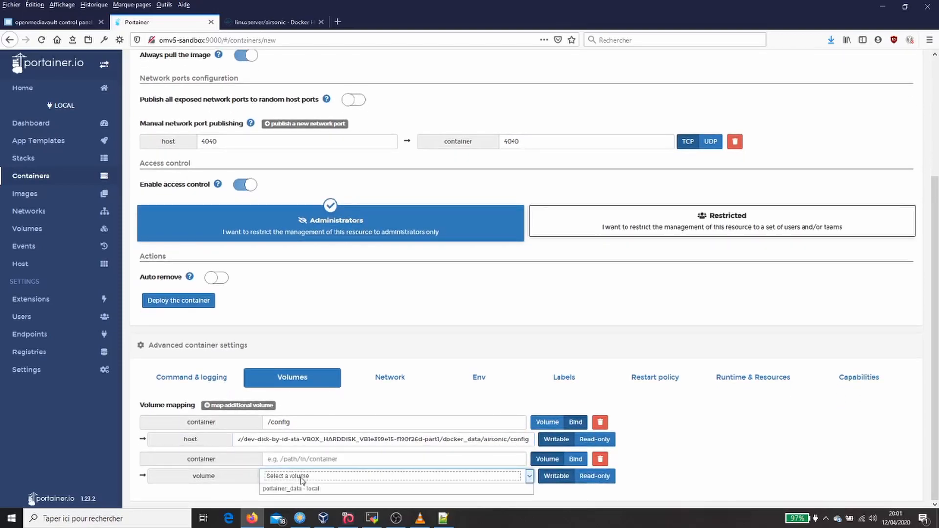
click(261, 25)
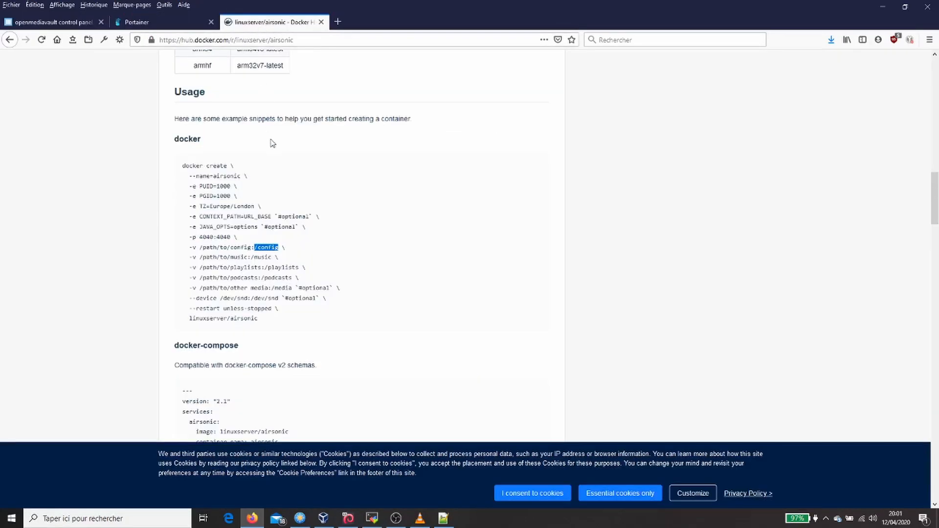
drag(253, 257, 274, 258)
click(250, 259)
mouse_move(265, 258)
mouse_down()
mouse_move(250, 260)
mouse_move(271, 260)
mouse_up()
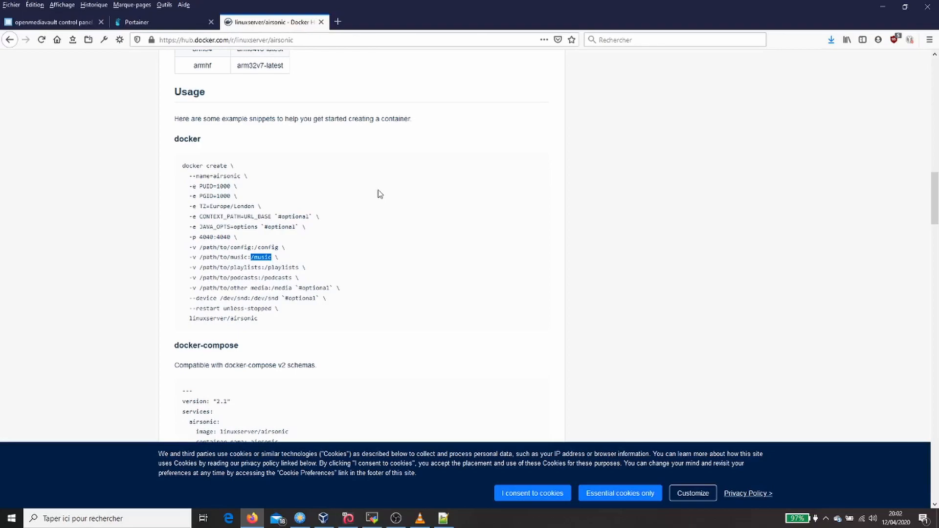
click(183, 25)
click(357, 459)
text(/music)
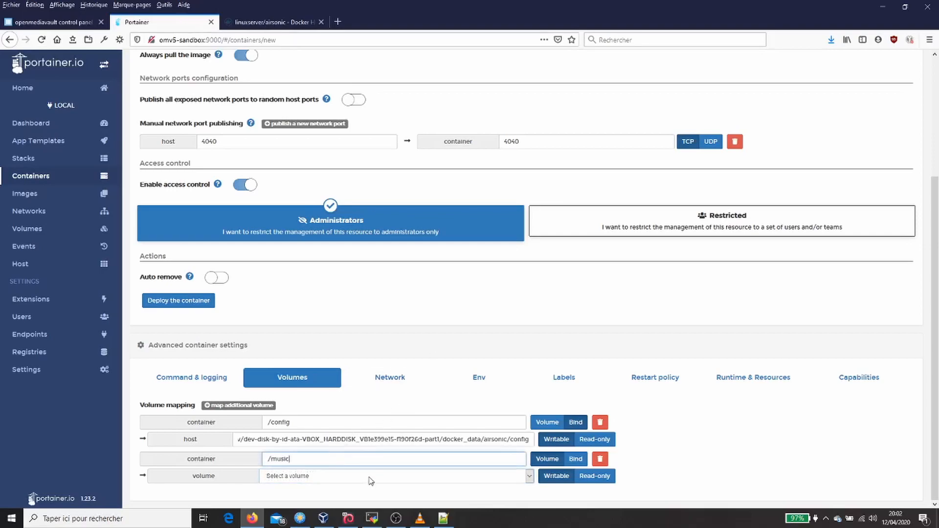
- Go up to the data disk's root folder in MobaXterm, locate the media folder, and copy the disk's path
click(371, 517)
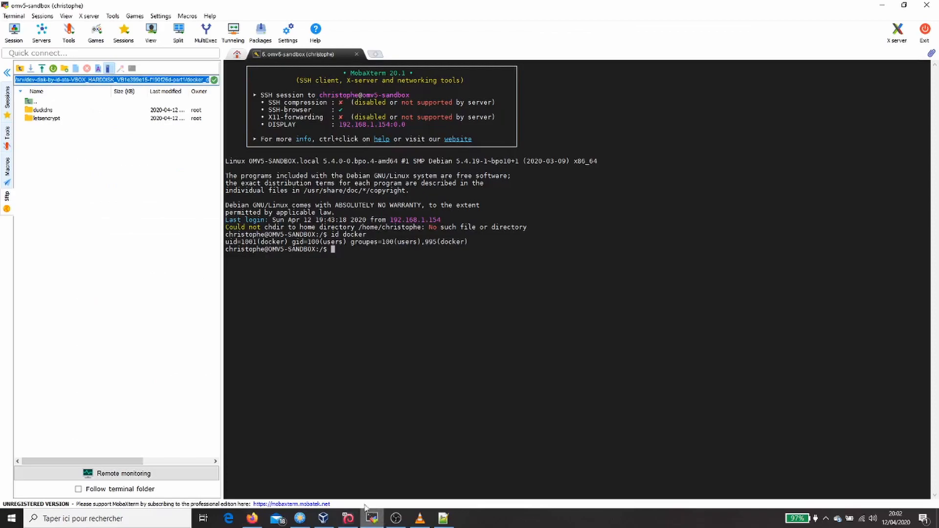
double_click(51, 102)
click(51, 128)
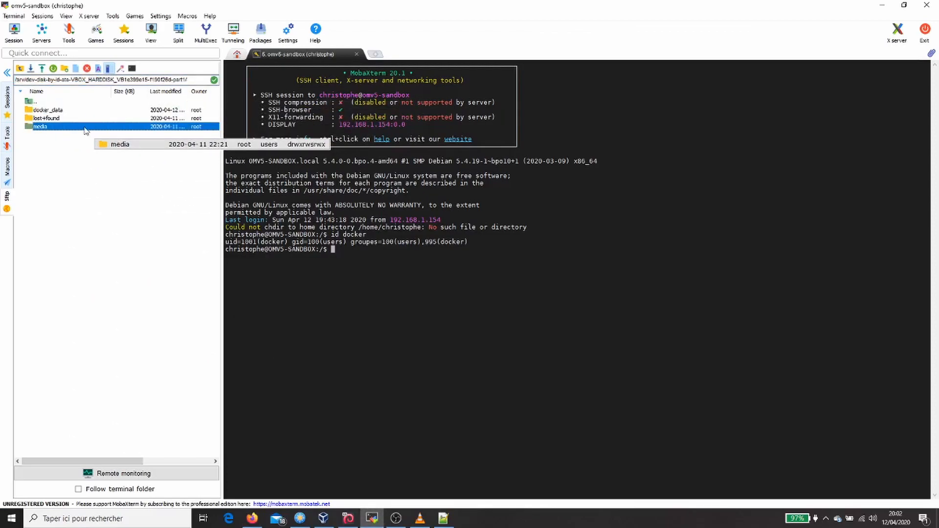
click(194, 80)
key(ctrl+c)
key(alt+Tab)
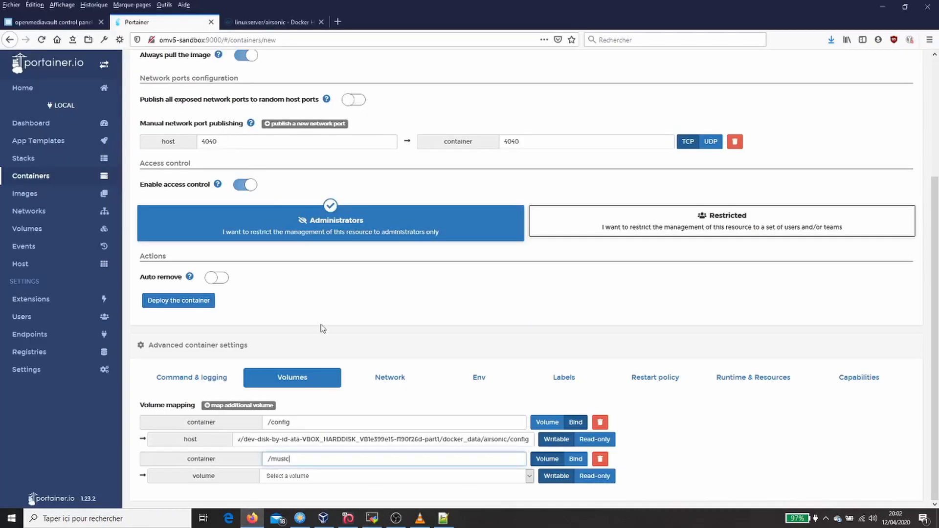
- Make the /music mapping a bind to host path /srv/dev-disk-by-id-ata-VBOX_HARDDISK_VB1e399e15-f190f26d-part1/media/musique
click(336, 477)
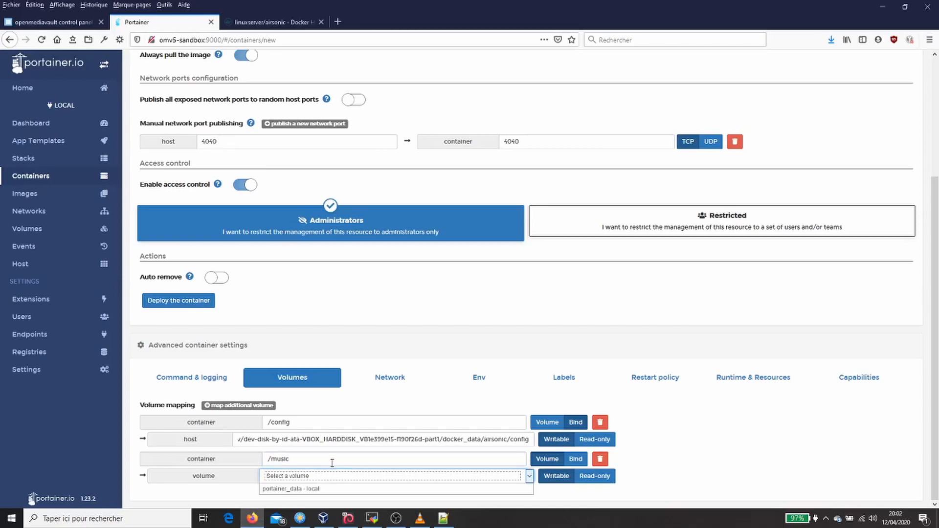
click(576, 458)
click(372, 475)
key(ctrl+v)
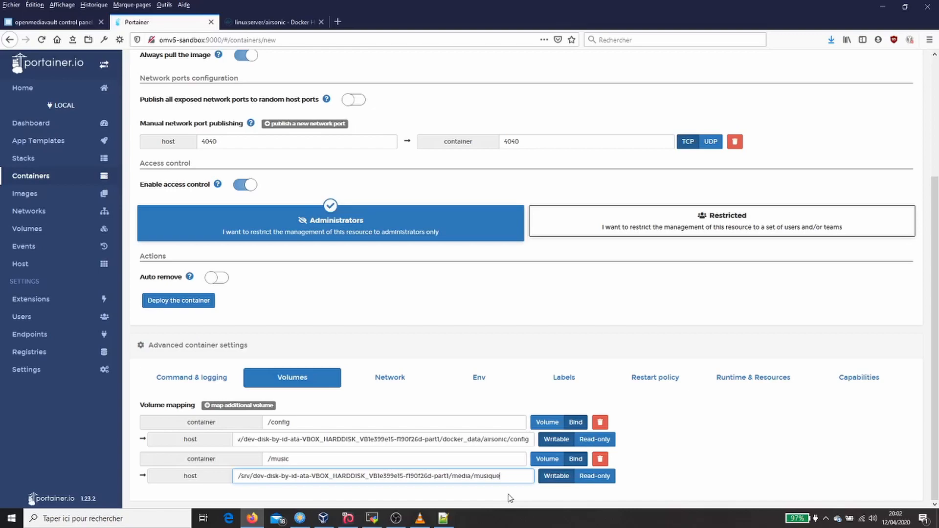
drag(500, 476, 361, 476)
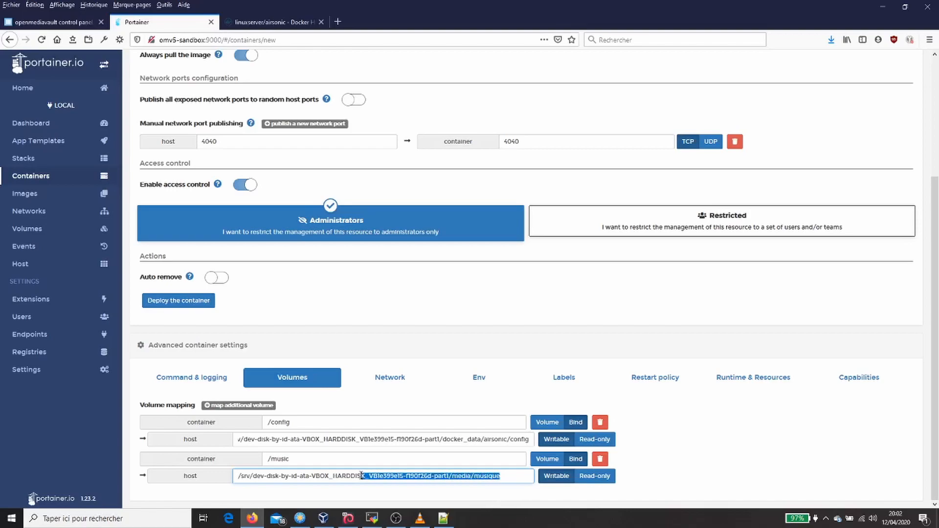
- Add a third volume mapping of type bind with container path /playlists, taken from the Docker Hub example
click(230, 406)
click(293, 22)
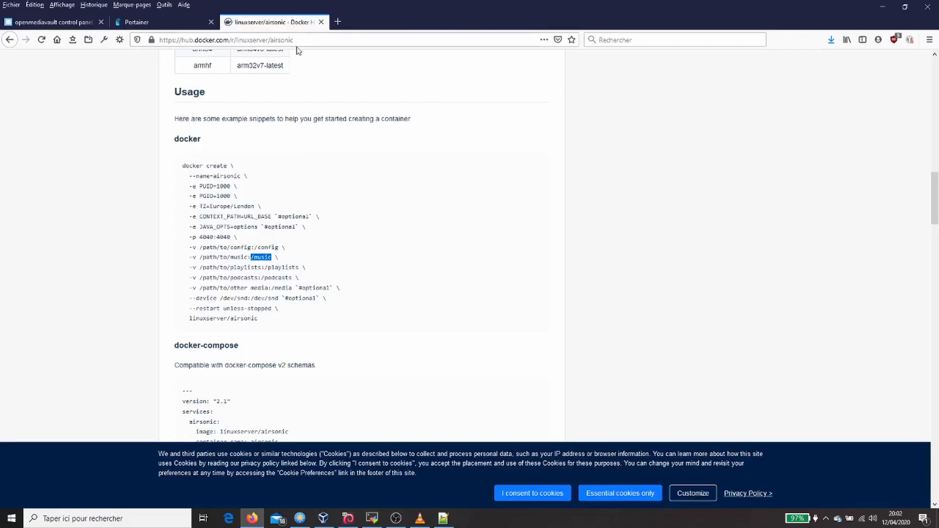
double_click(286, 267)
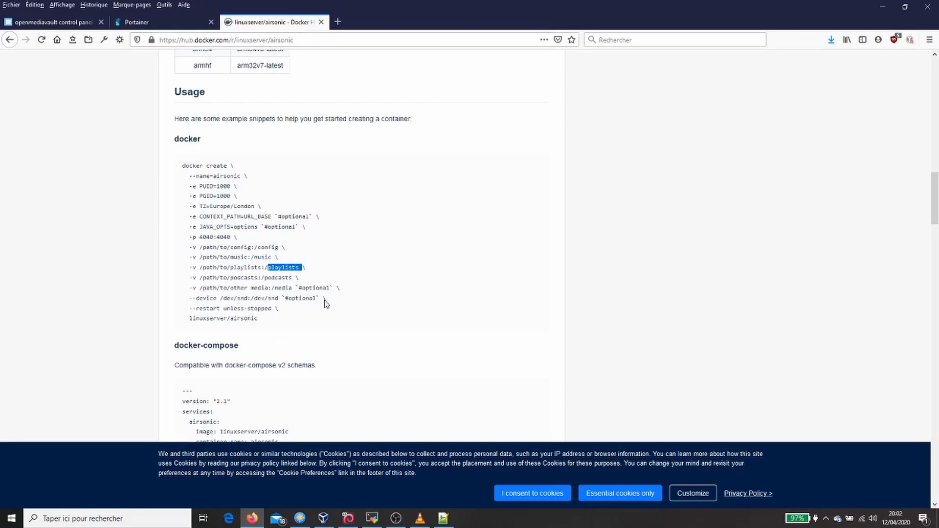
click(166, 26)
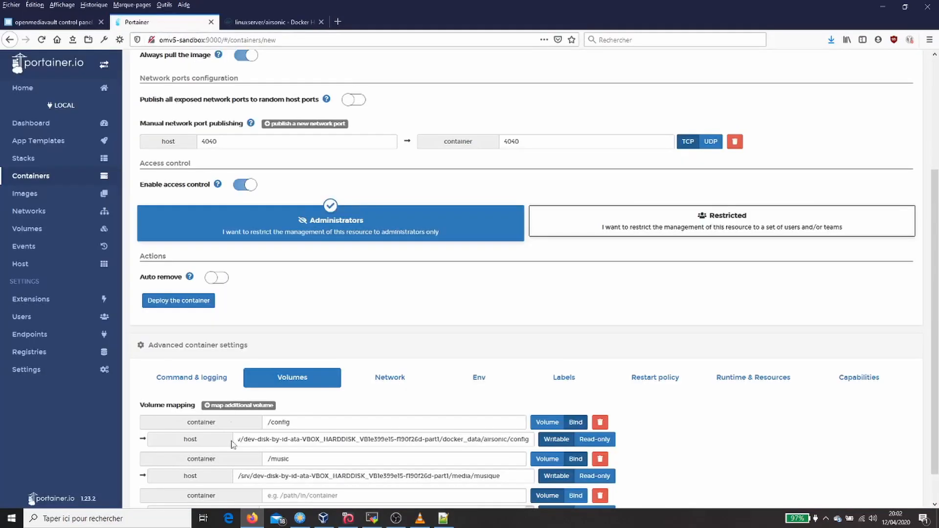
scroll(387, 463, down, 1)
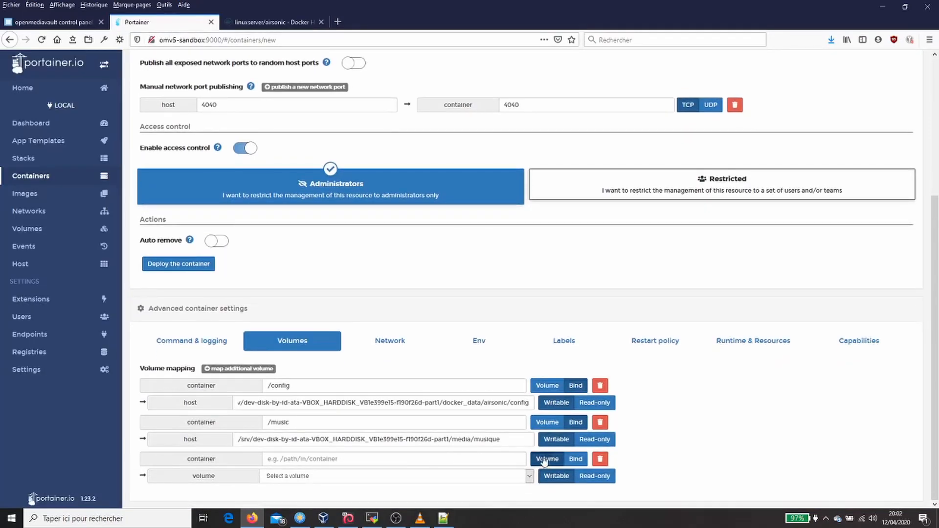
click(576, 459)
click(463, 459)
text(/playlists)
click(267, 458)
text(/)
key(Tab)
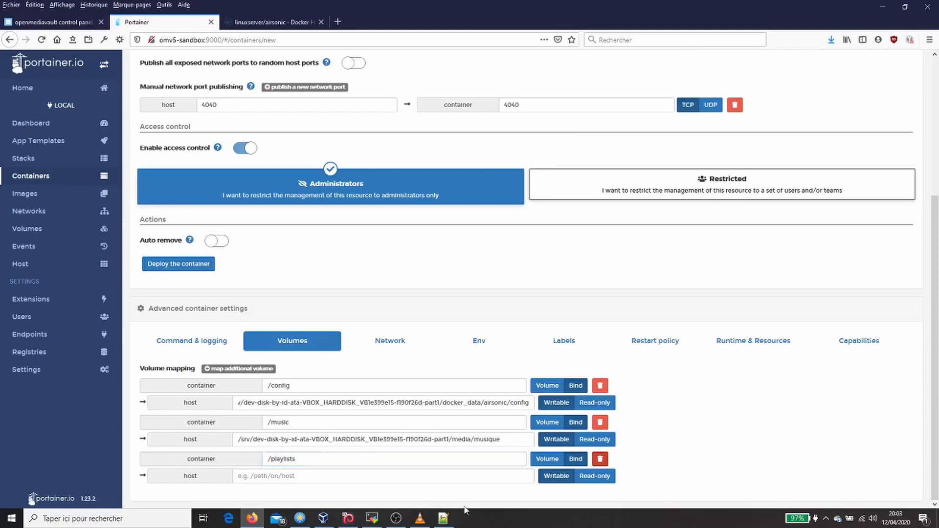
- Set the /playlists host path by reusing the /music host path and ending it in media/playlists
double_click(503, 438)
triple_click(503, 438)
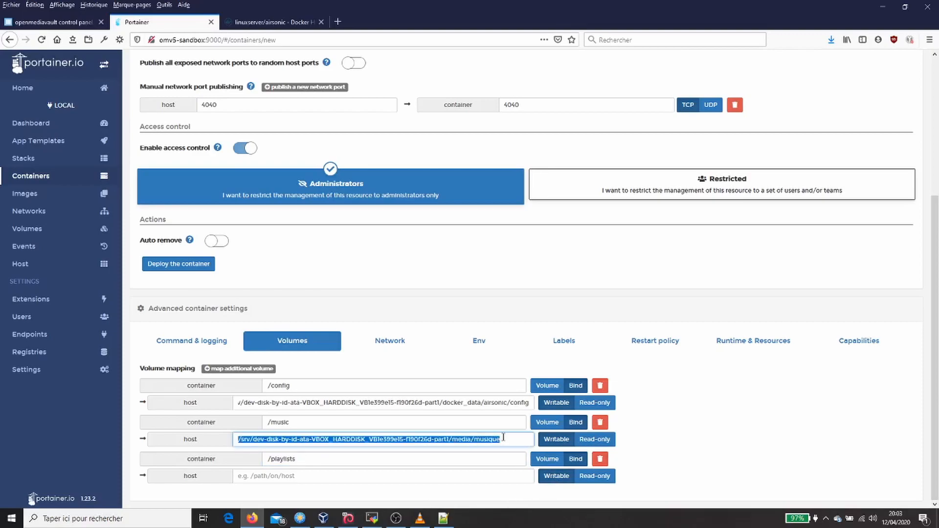
key(ctrl+c)
click(456, 475)
key(ctrl+v)
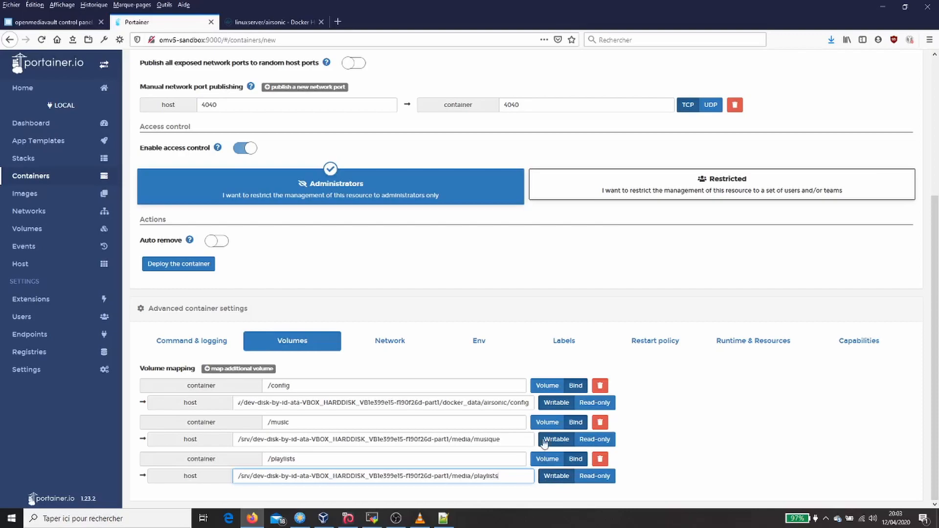
- Add a fourth volume mapping with container path /podcasts, taken from the Docker Hub example
click(279, 22)
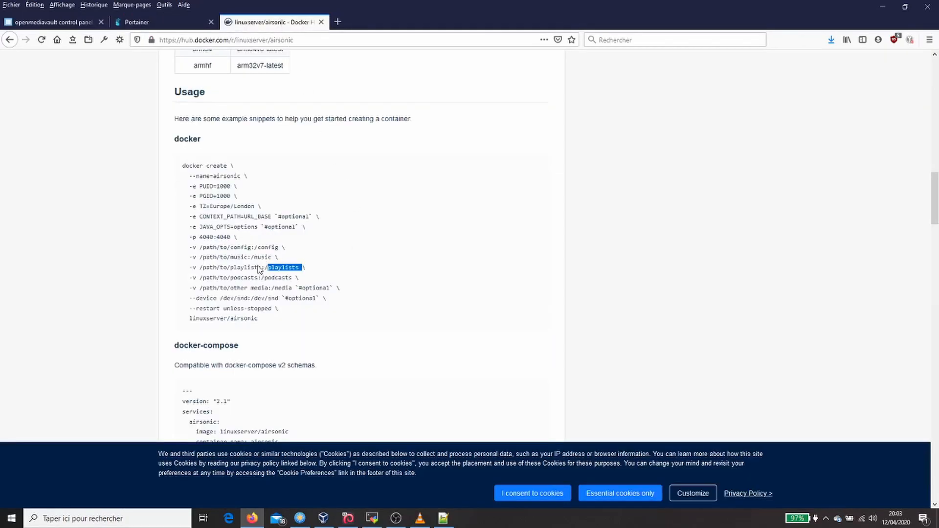
double_click(272, 278)
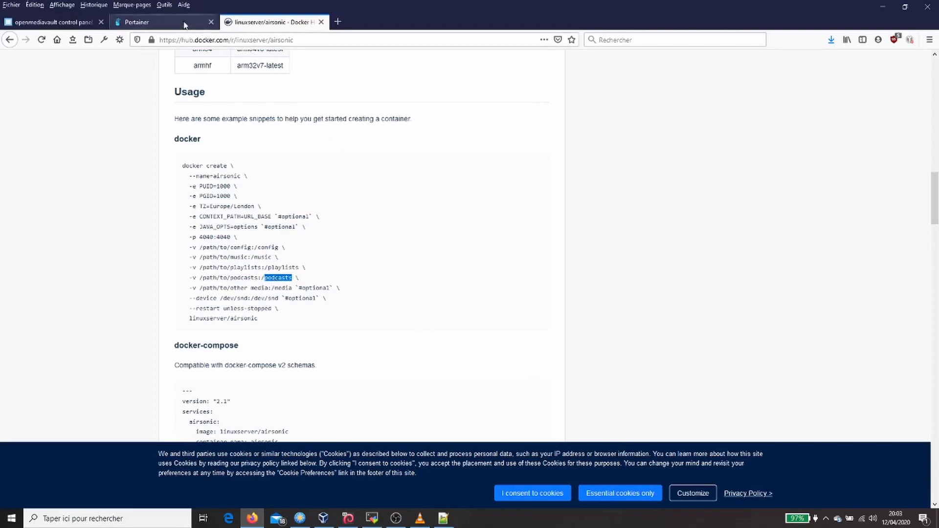
click(163, 21)
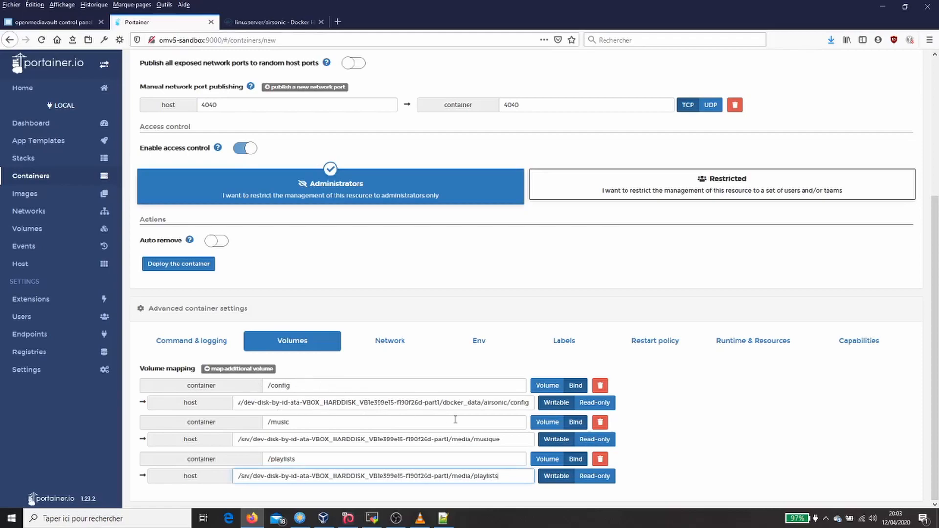
click(256, 369)
scroll(357, 417, down, 1)
click(405, 466)
text(podcasts)
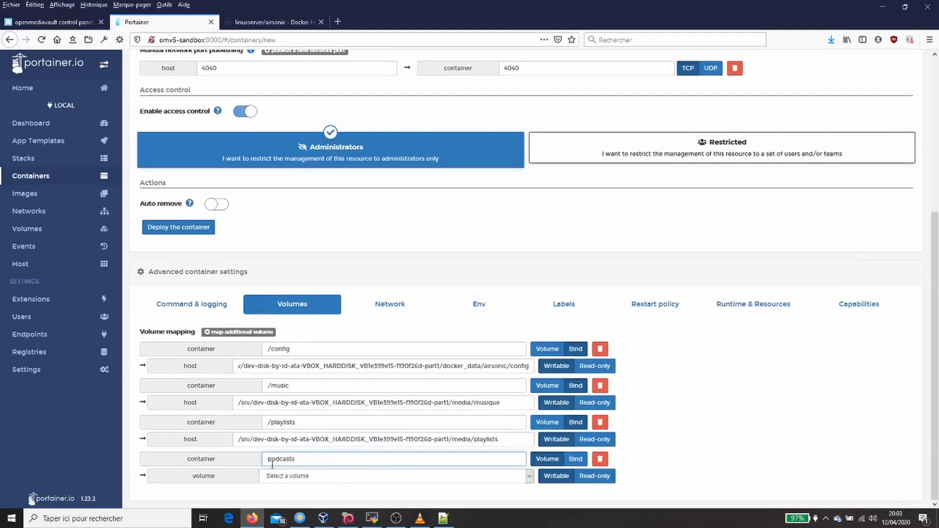
click(265, 464)
text(/)
- Make the /podcasts mapping a bind and set its host path from the /playlists one, ending in media/podcasts
click(500, 439)
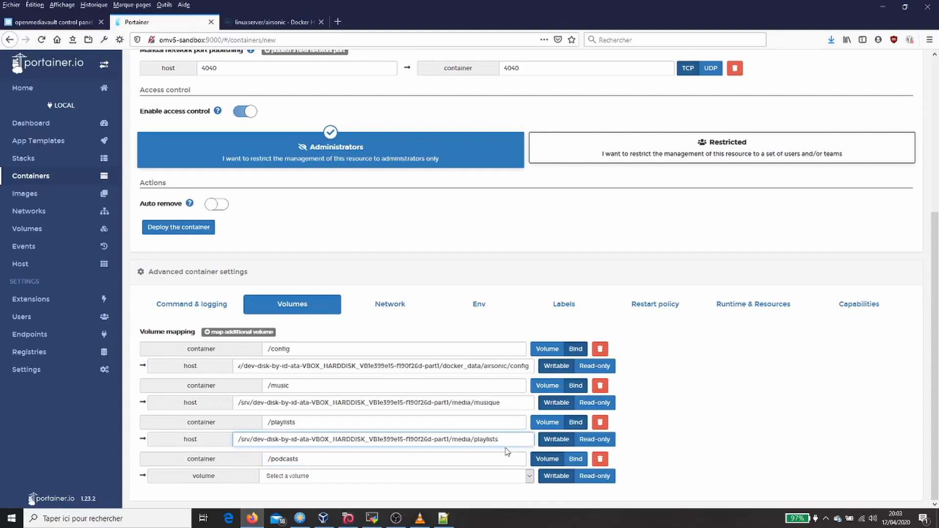
drag(505, 440, 183, 438)
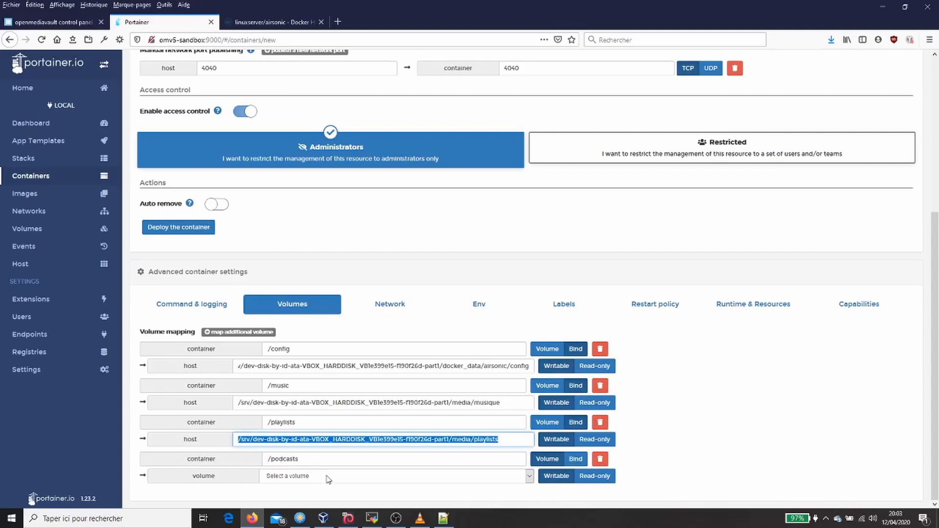
click(575, 458)
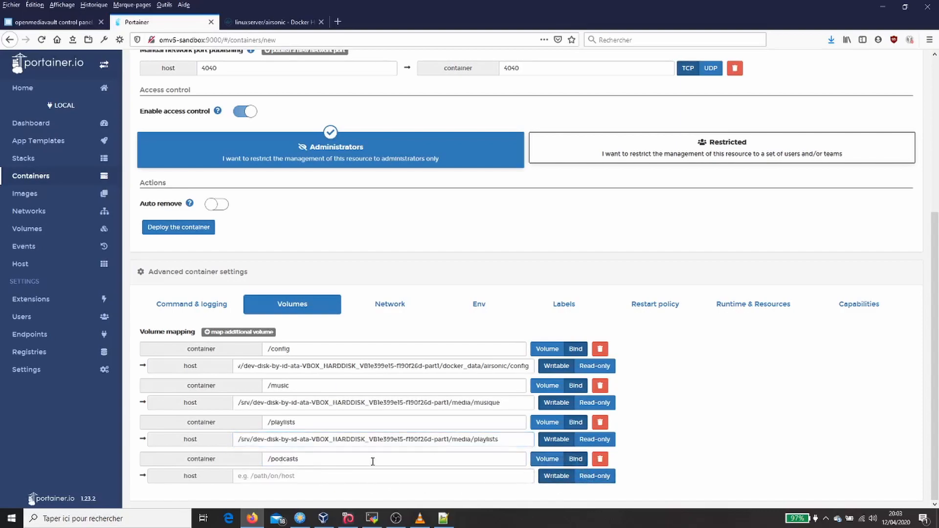
click(372, 476)
key(ctrl+v)
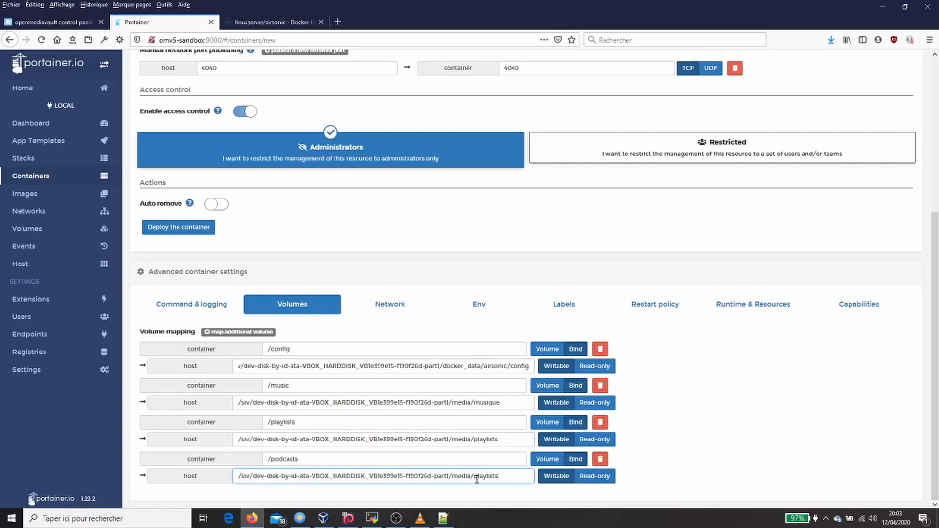
drag(473, 477, 509, 475)
text(podc)
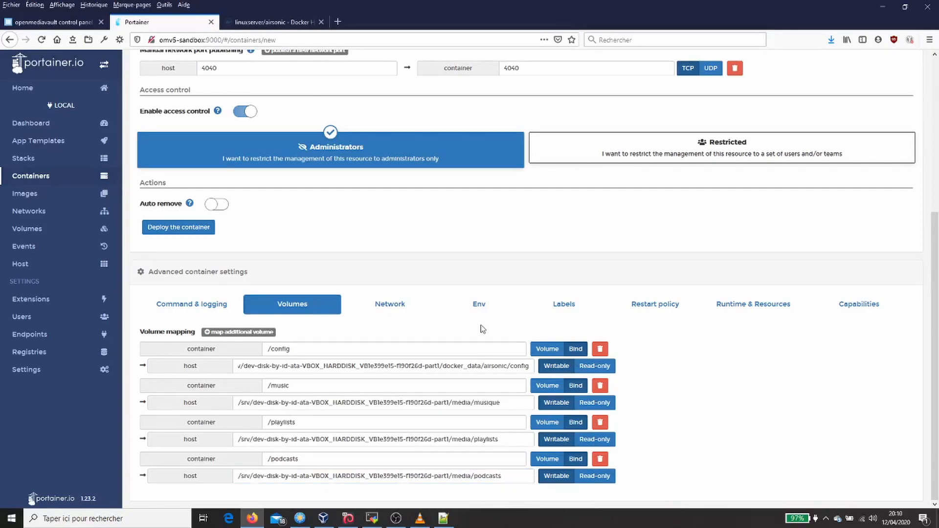
- Add an environment variable PUID with value 1001, taking its name from the Docker Hub compose example
click(391, 308)
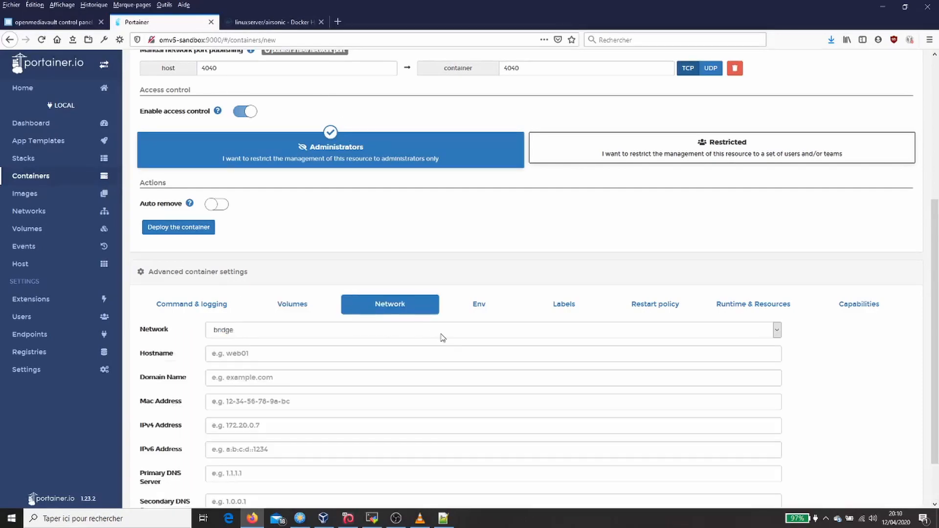
click(488, 311)
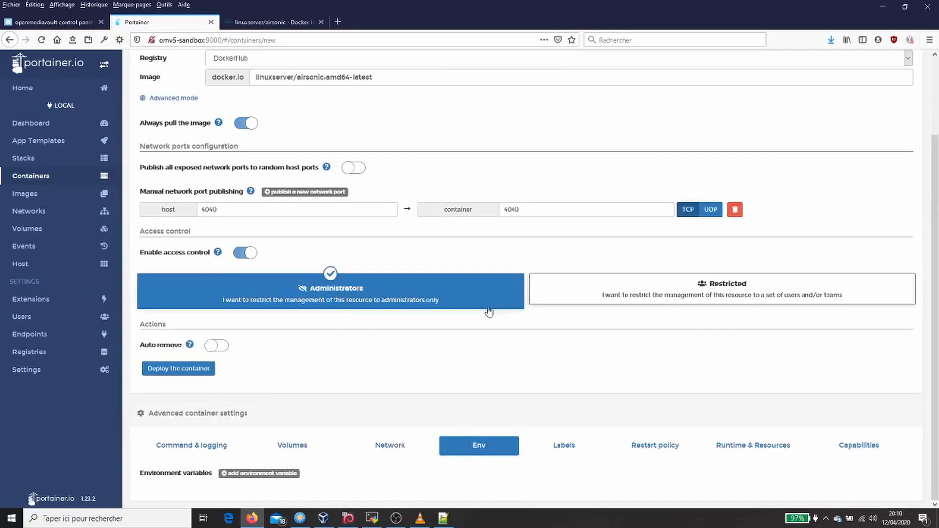
click(278, 27)
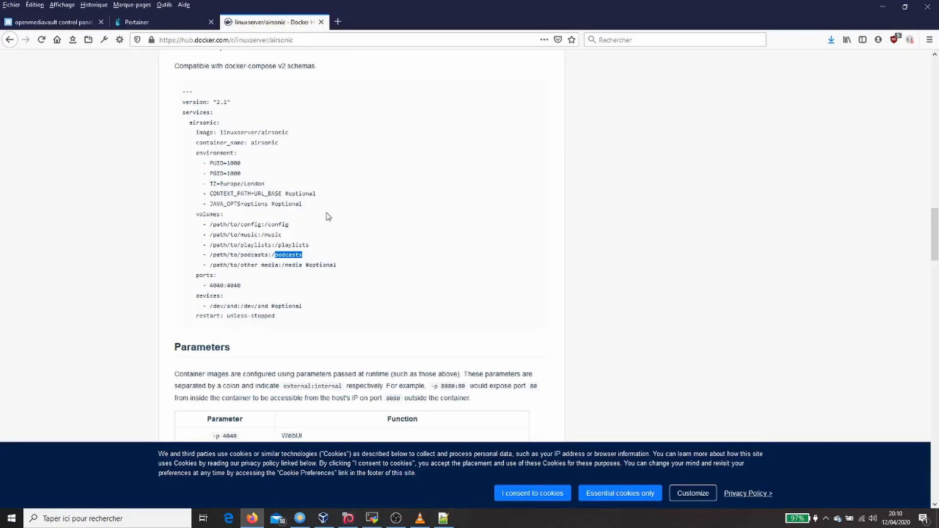
double_click(217, 163)
key(ctrl+c)
click(165, 23)
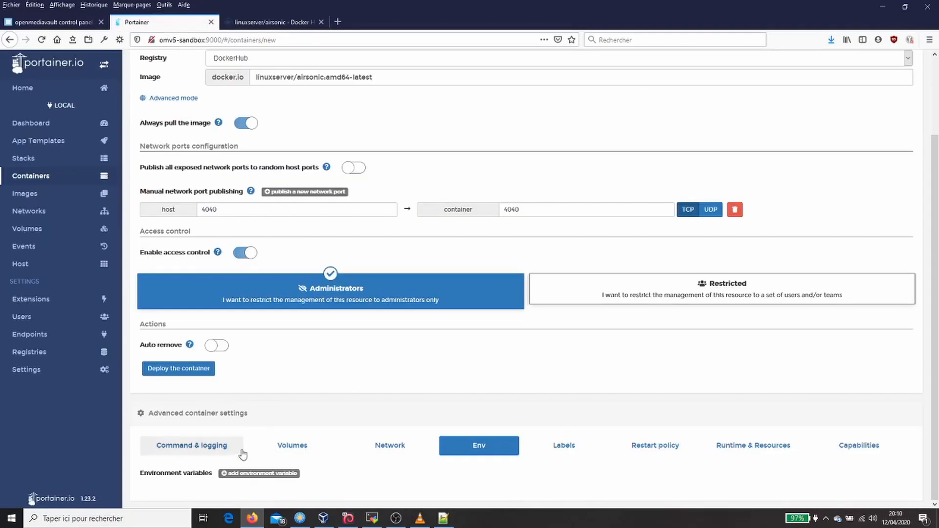
click(229, 473)
scroll(268, 463, down, 1)
click(309, 476)
key(ctrl+v)
click(575, 479)
text(1)
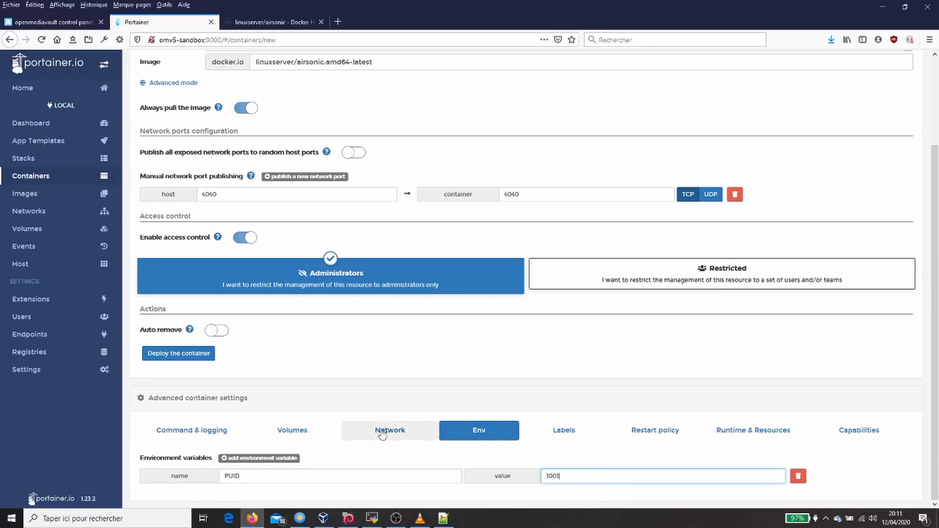
- Add a second environment variable, PGID, from the Docker Hub example and set its value to 100
click(292, 459)
click(274, 22)
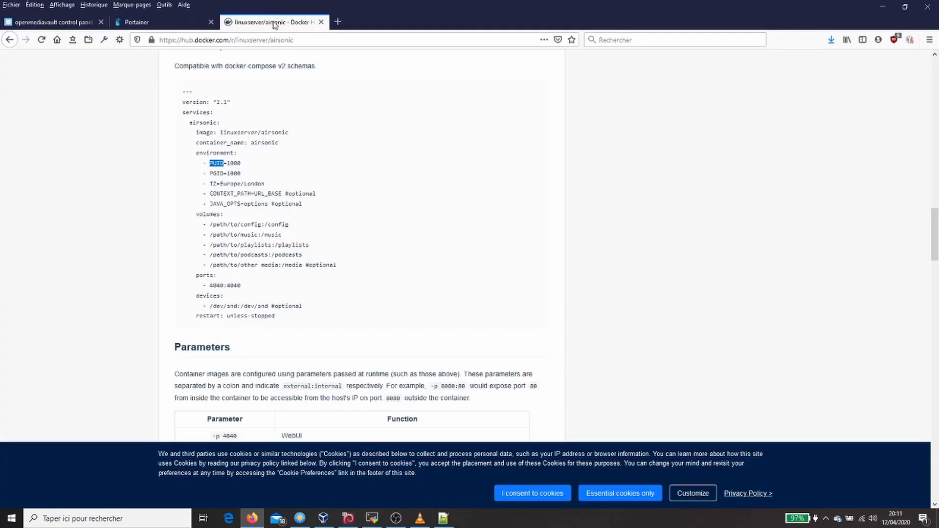
double_click(216, 175)
key(ctrl+c)
click(174, 25)
click(385, 492)
key(ctrl+v)
key(Tab)
text(1)
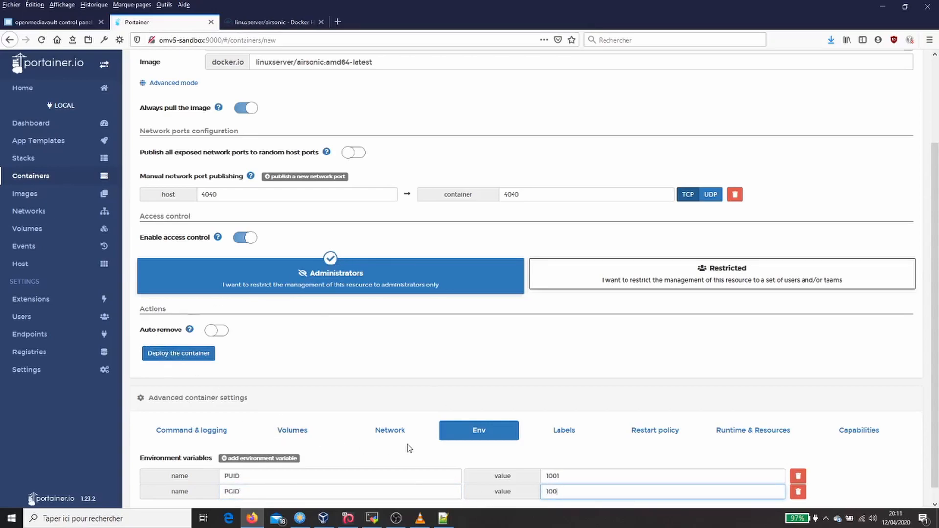
- Add a third environment variable named TZ, copying the name from the Docker Hub example
click(273, 22)
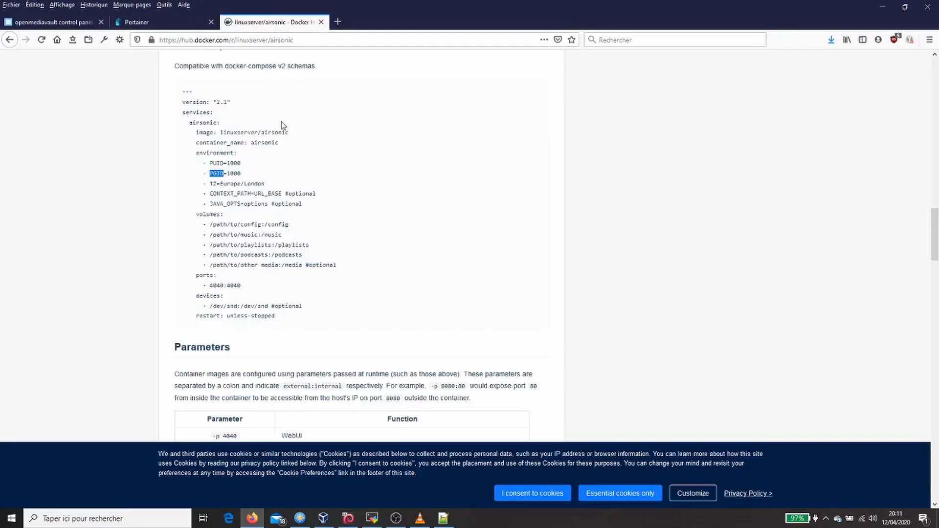
double_click(214, 184)
click(188, 23)
scroll(320, 366, down, 1)
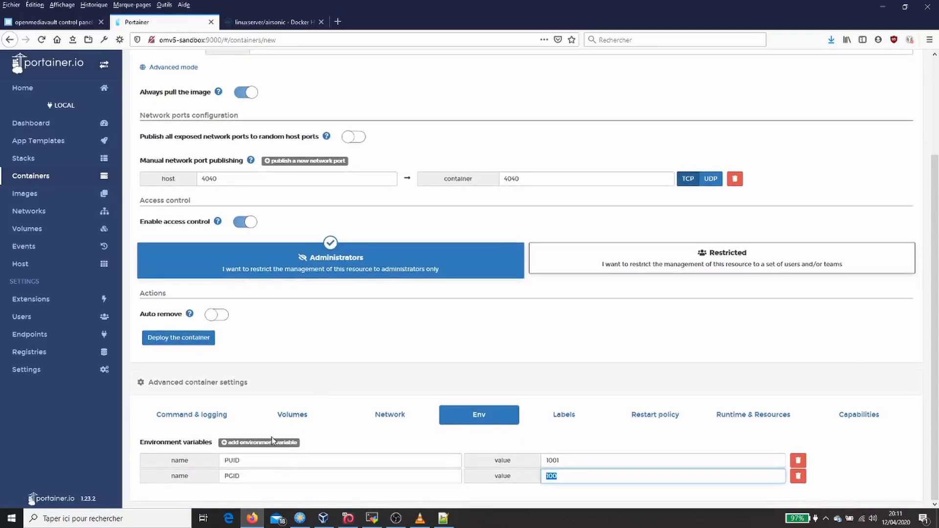
click(237, 443)
click(299, 491)
text(TZ)
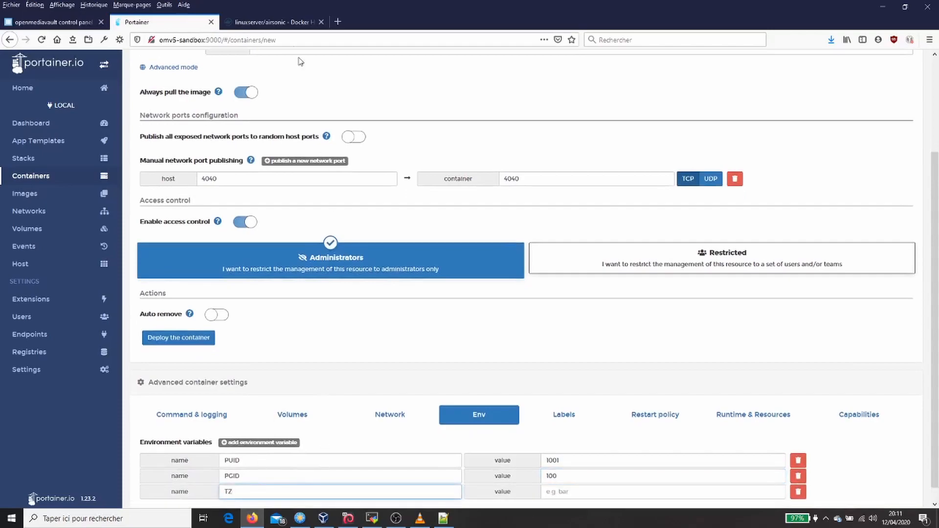
- Set the TZ variable to Europe/Paris, reusing the Europe part of the Docker Hub example's time zone
click(282, 22)
double_click(230, 184)
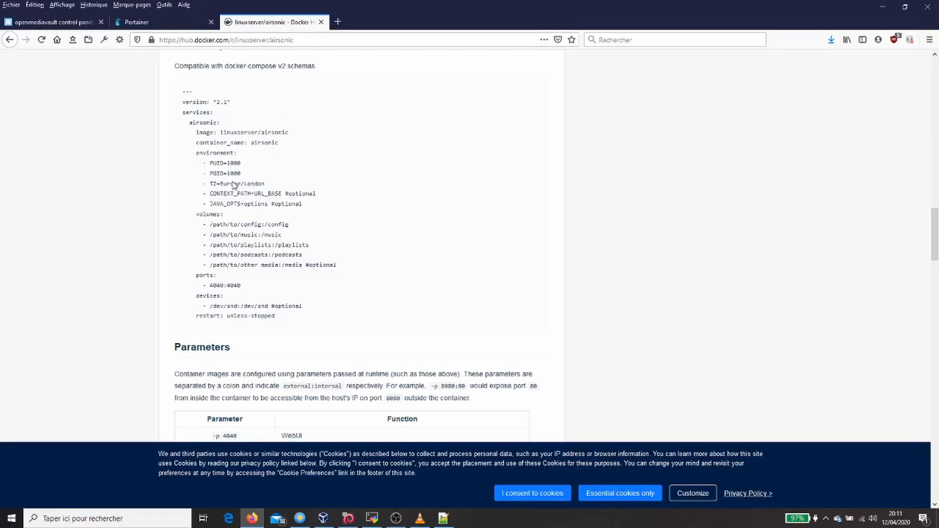
click(176, 25)
click(560, 492)
text(Europe)
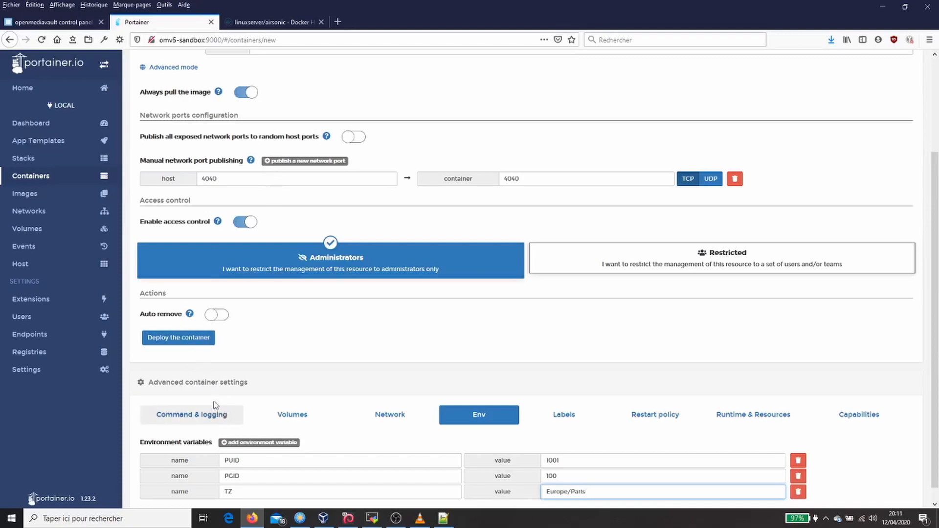
- Add a fourth environment variable named JAVA_OPTS, copying the name from the Docker Hub example
click(243, 443)
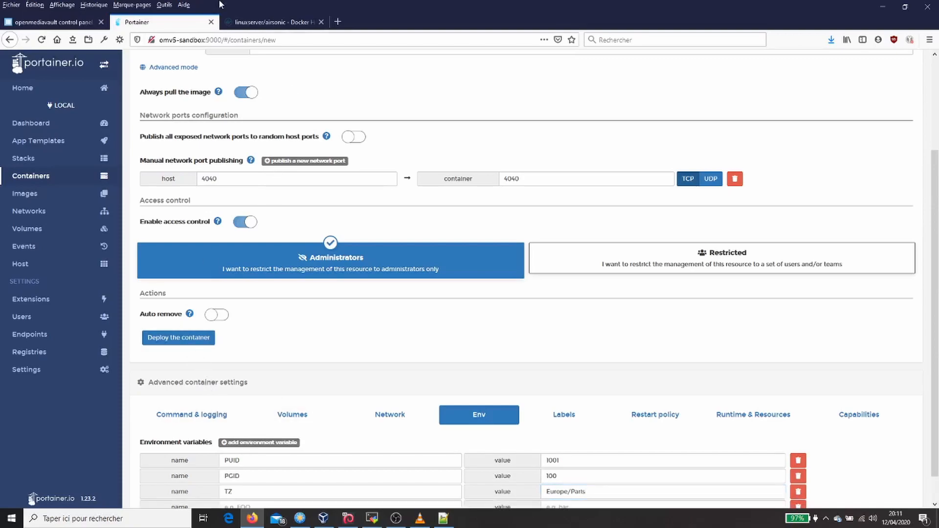
click(272, 22)
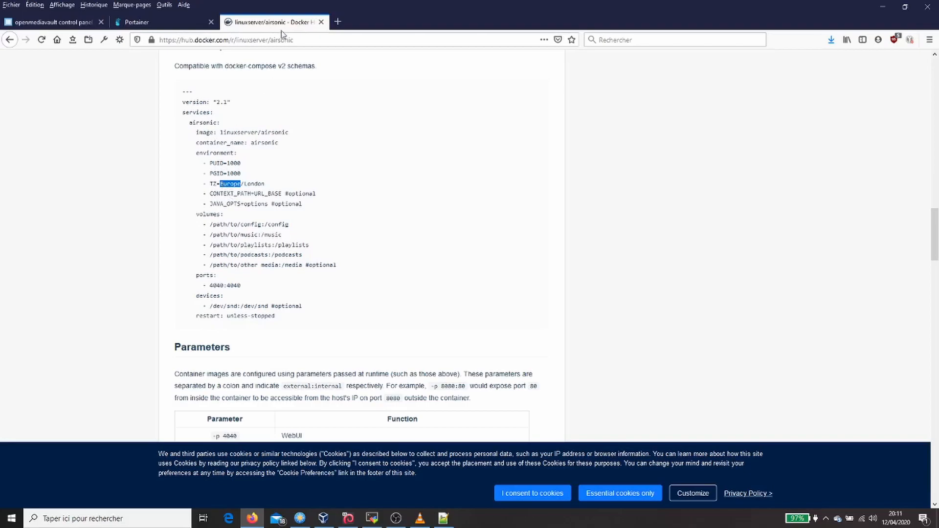
double_click(220, 204)
key(ctrl+c)
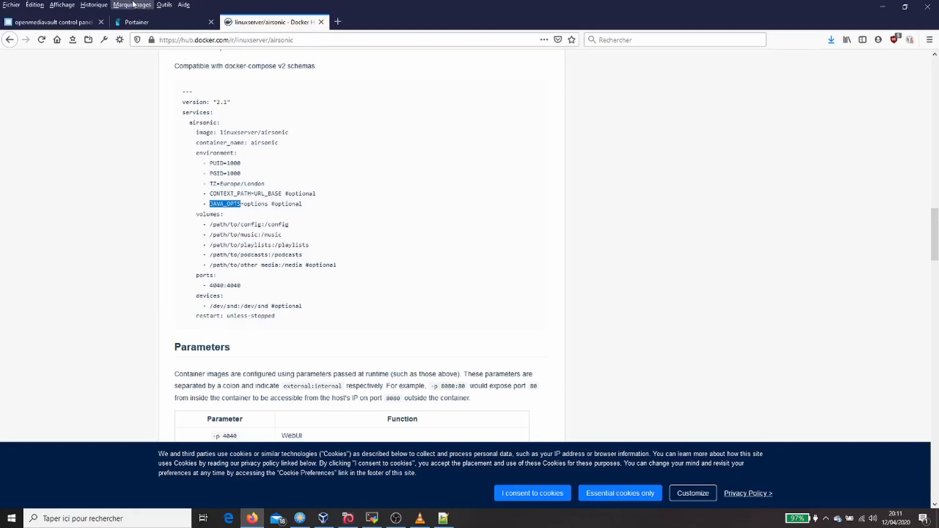
click(147, 26)
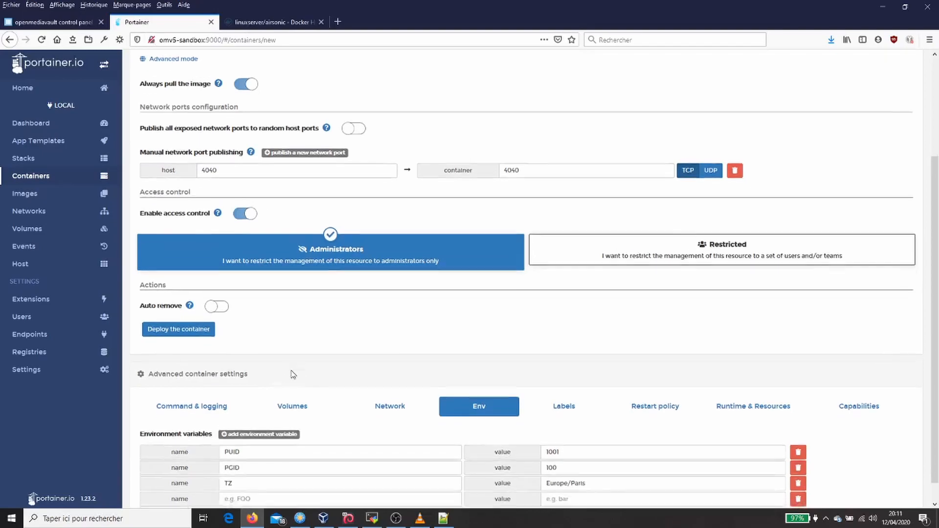
scroll(274, 426, down, 1)
click(233, 477)
key(ctrl+v)
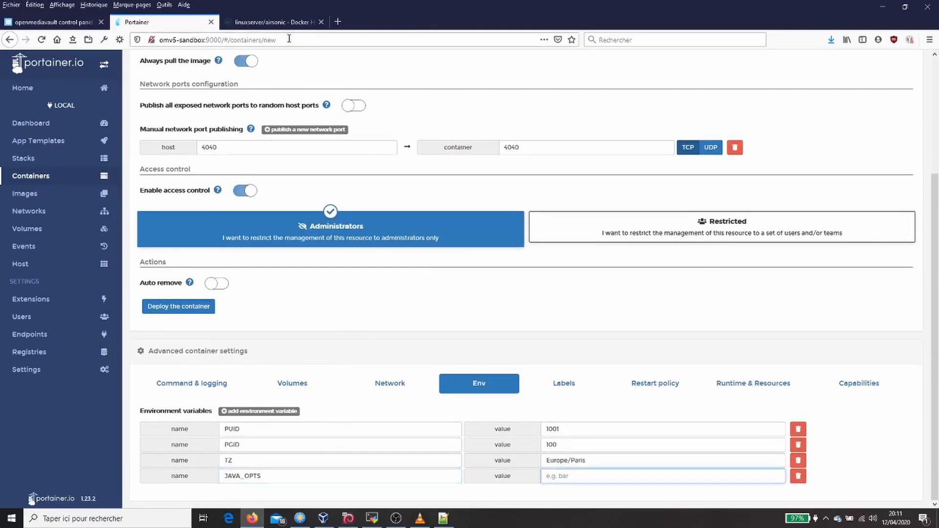
- Look through the airsonic Docker Hub documentation for the Java options that JAVA_OPTS accepts
click(287, 23)
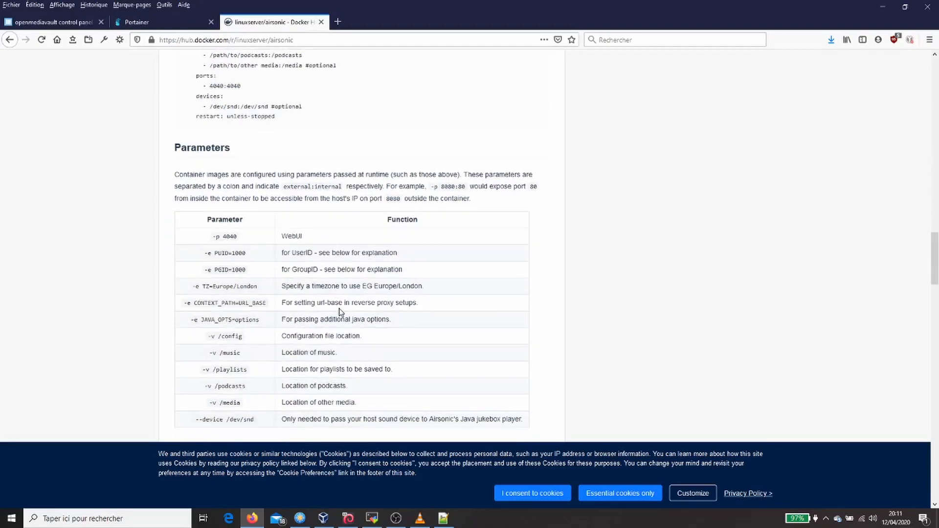
scroll(341, 312, down, 4)
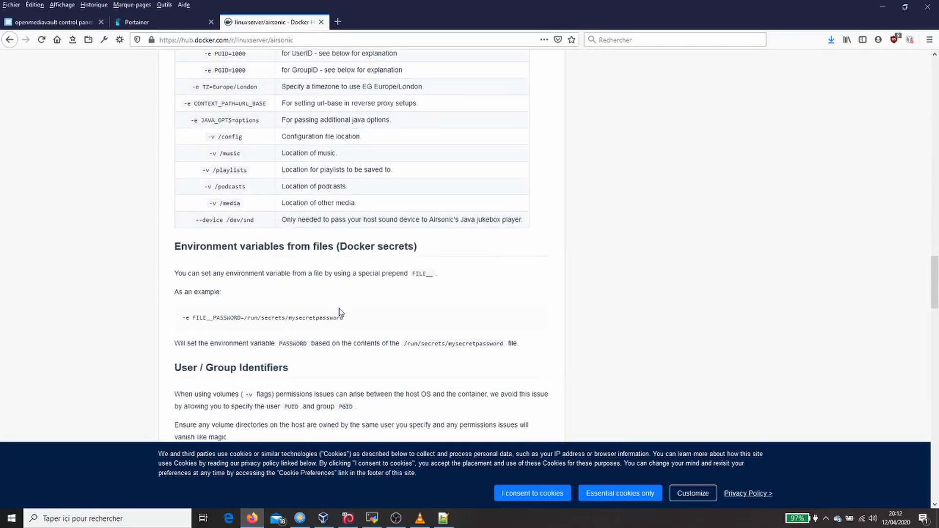
scroll(352, 327, down, 4)
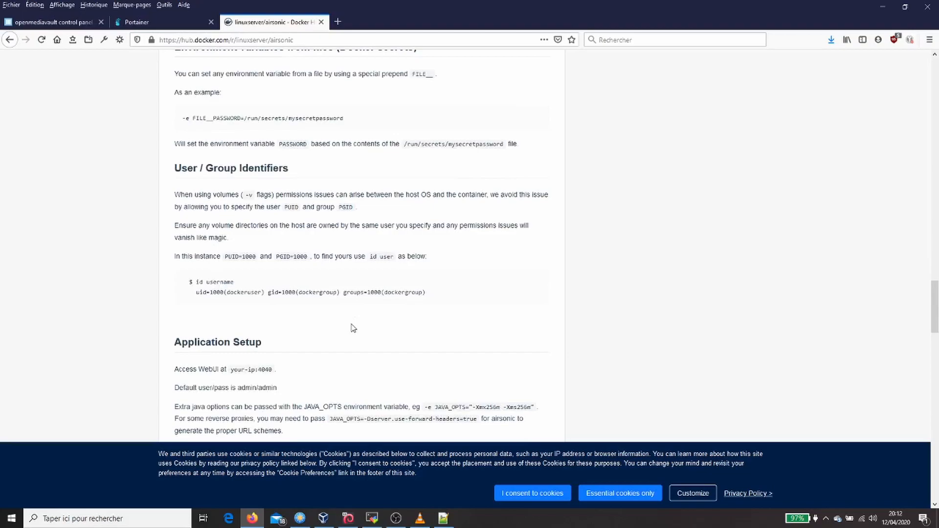
scroll(353, 327, down, 4)
scroll(353, 328, down, 11)
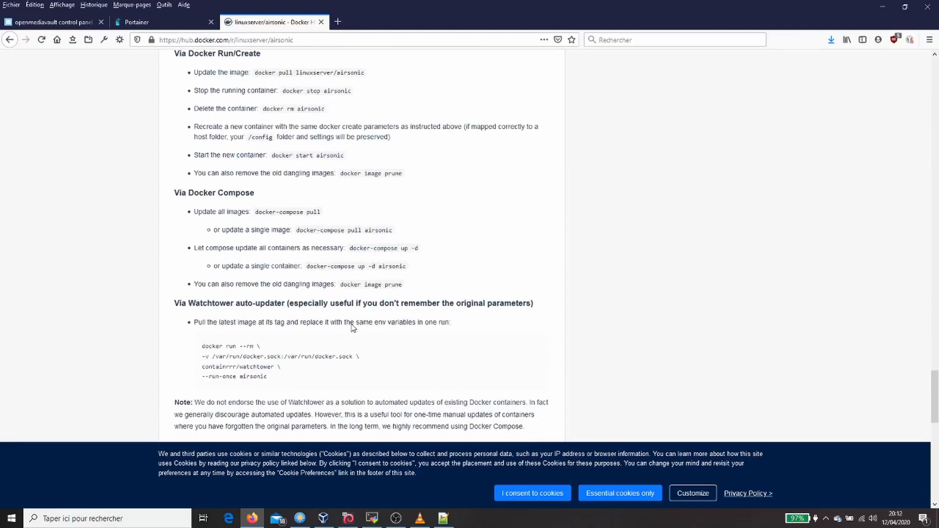
scroll(353, 327, down, 4)
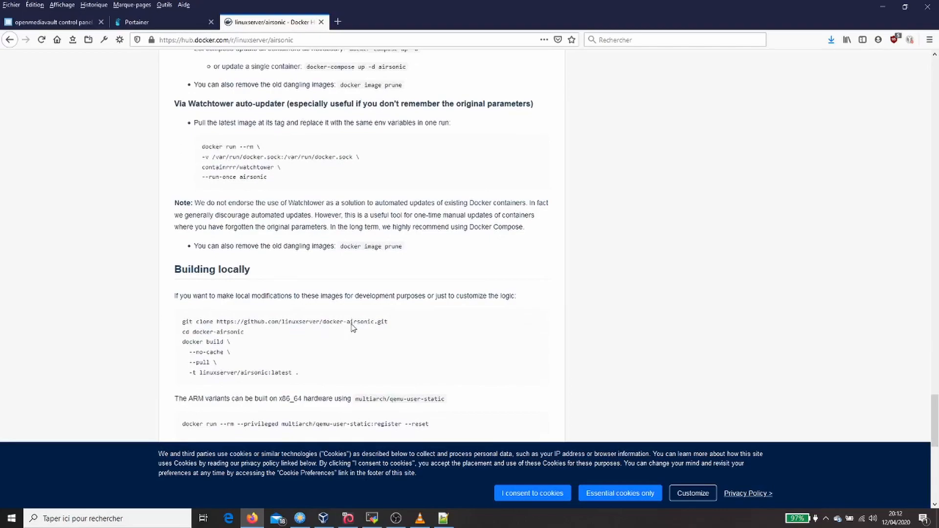
scroll(353, 328, down, 4)
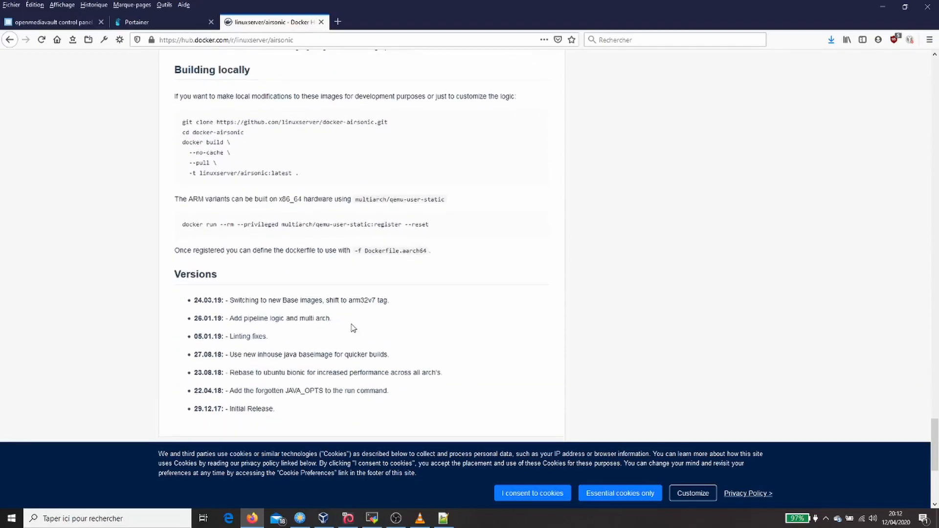
scroll(353, 327, down, 6)
scroll(353, 327, up, 11)
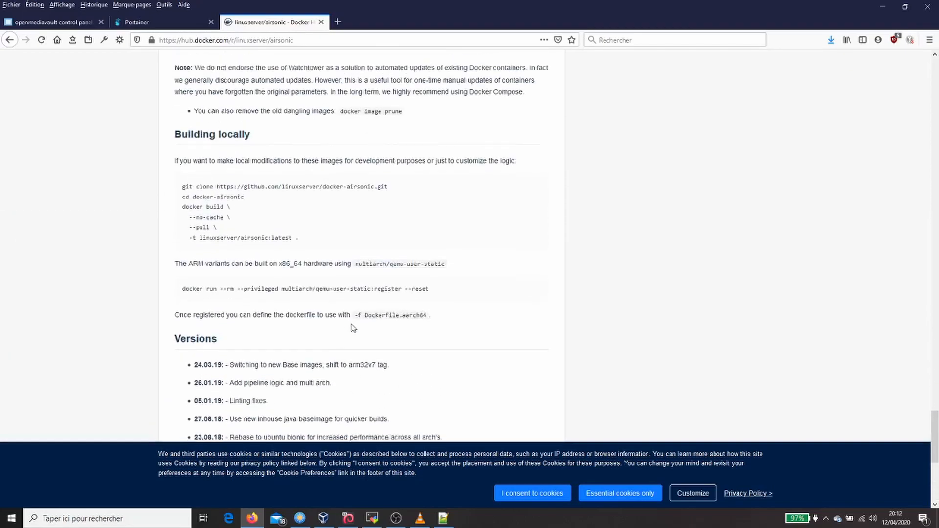
scroll(353, 327, up, 4)
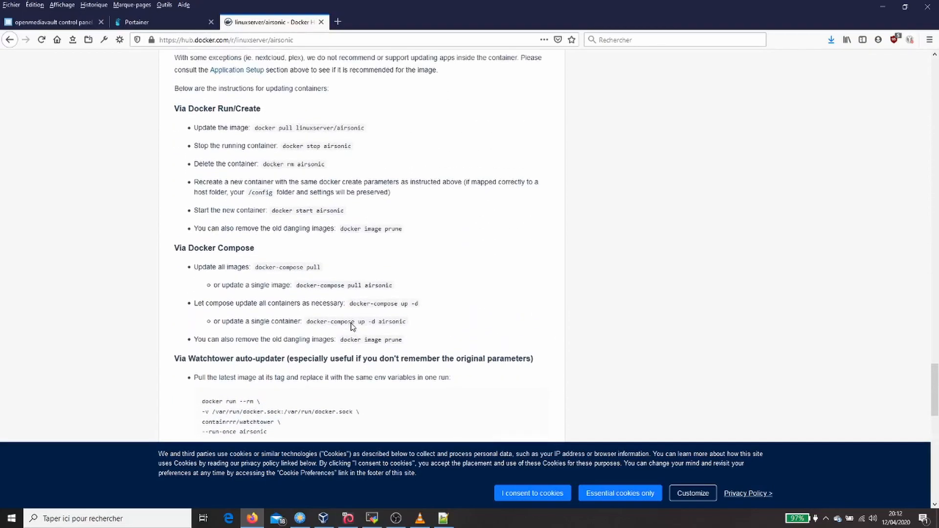
scroll(353, 327, up, 12)
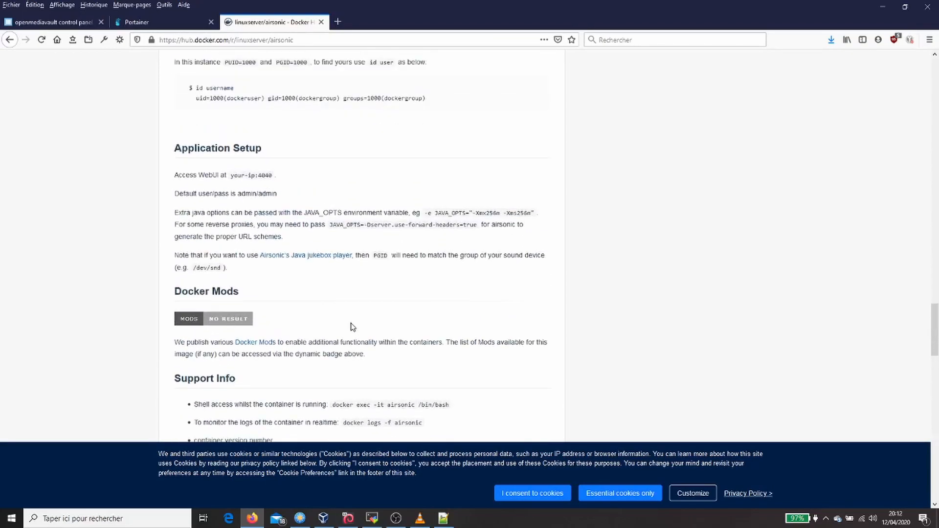
scroll(353, 328, up, 5)
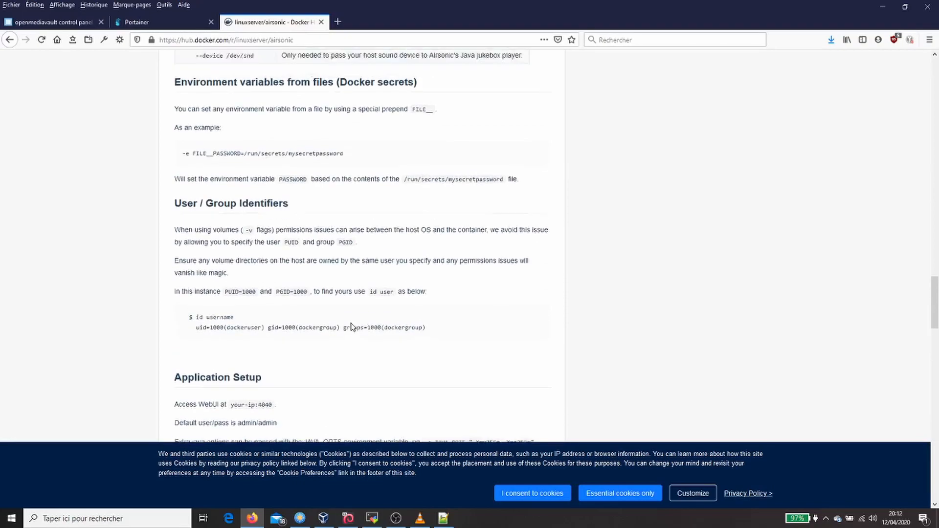
scroll(351, 318, up, 2)
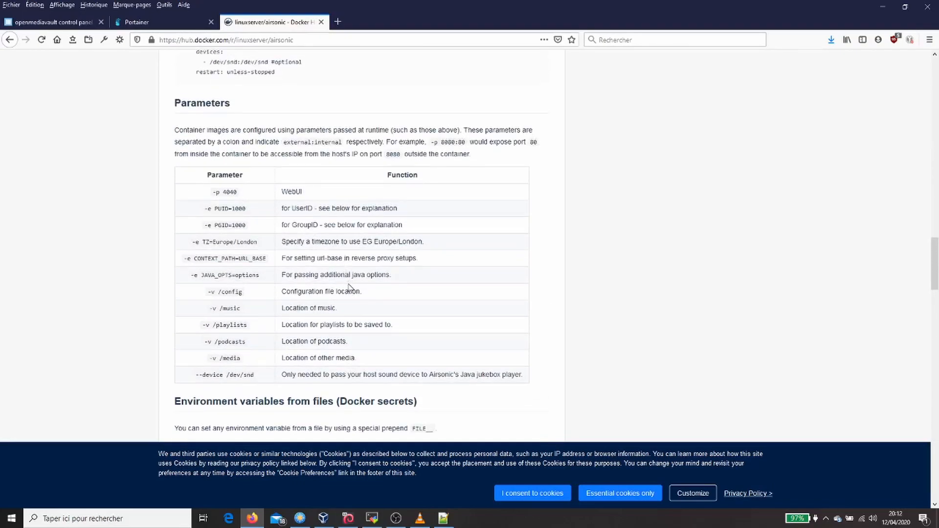
scroll(351, 282, up, 8)
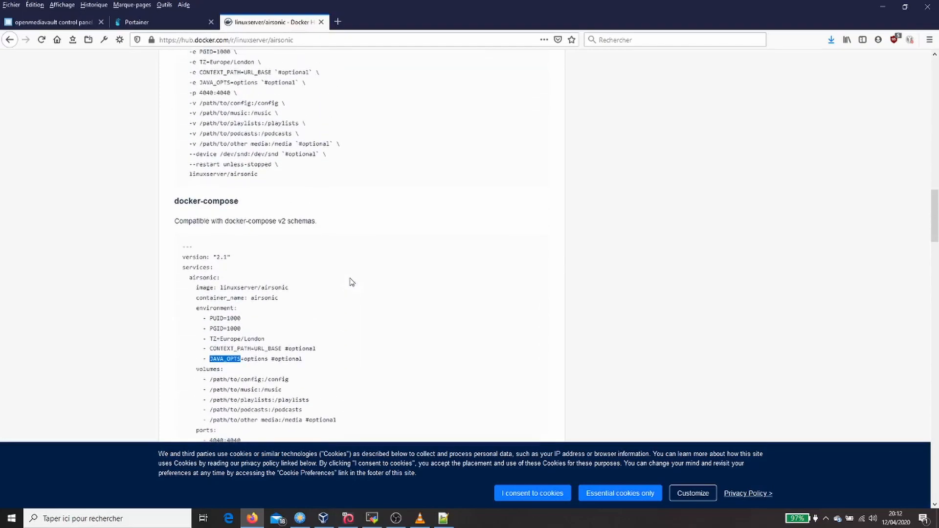
scroll(351, 283, up, 12)
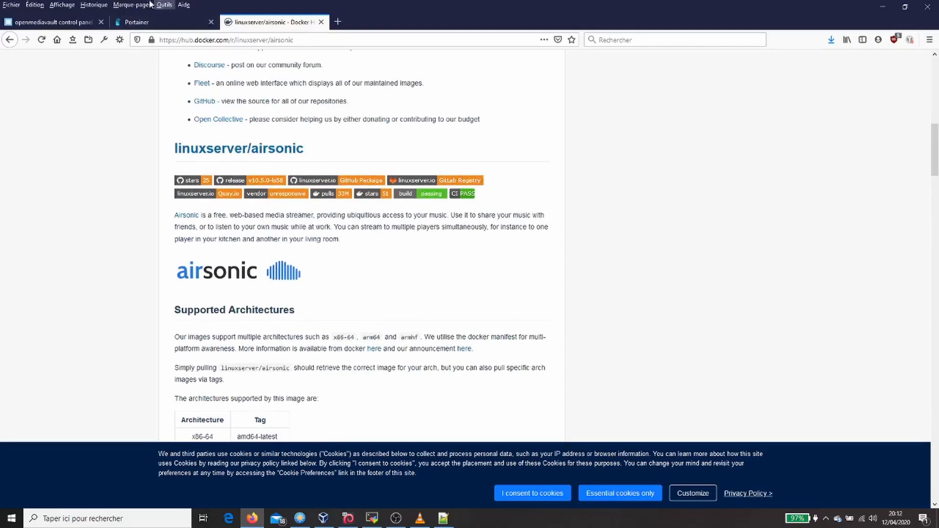
scroll(277, 182, up, 8)
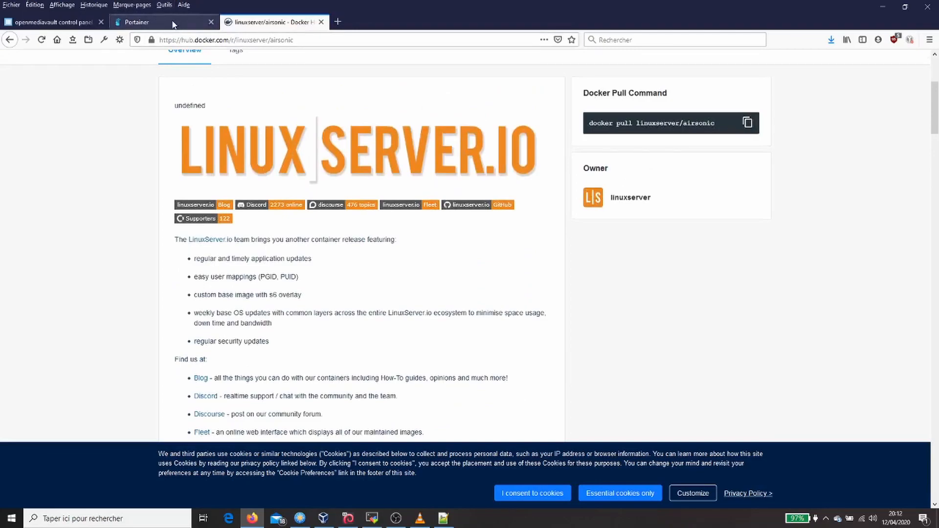
- Set the JAVA_OPTS variable in Portainer to -Xmx256m -Xms256m
click(191, 23)
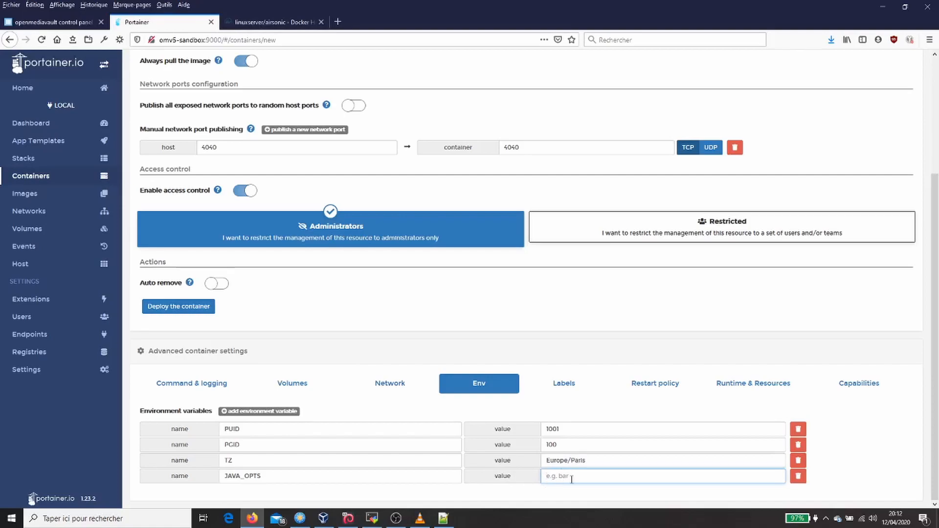
text(-Xmx256m -Xms256m)
- Set the container's restart policy to Unless stopped and deploy the airsonic container
click(665, 387)
click(264, 22)
scroll(354, 279, down, 15)
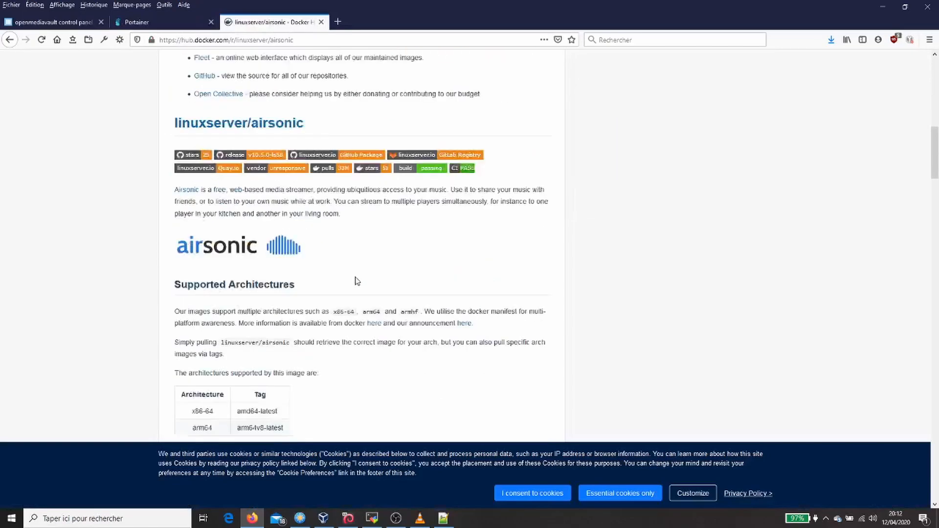
scroll(362, 295, up, 4)
double_click(263, 272)
click(157, 24)
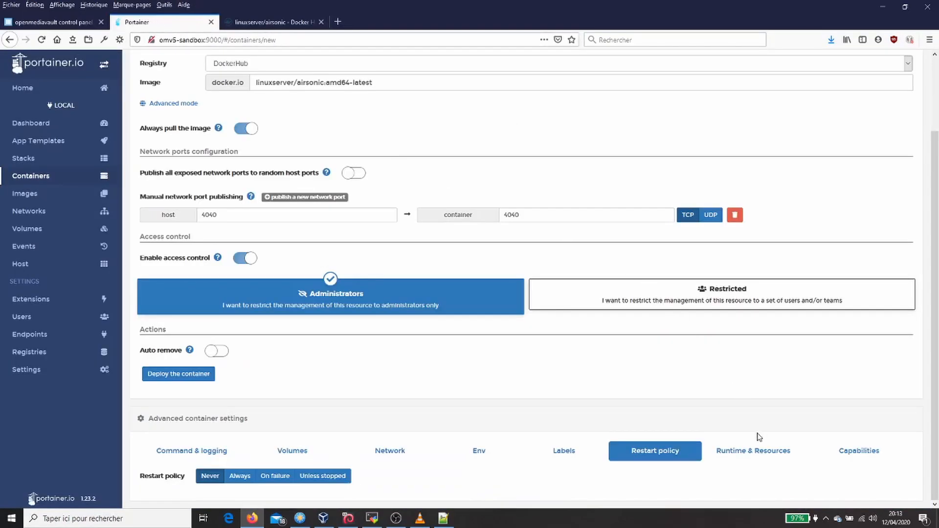
click(327, 477)
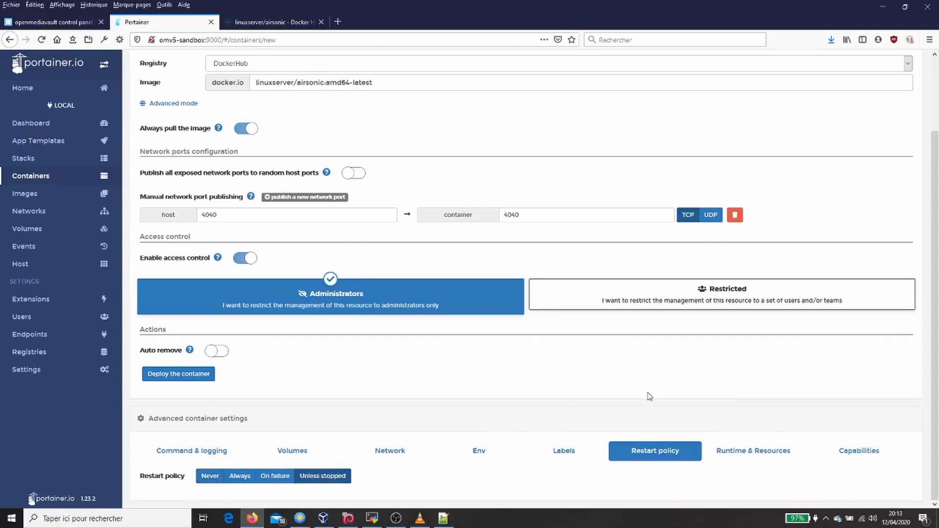
click(194, 375)
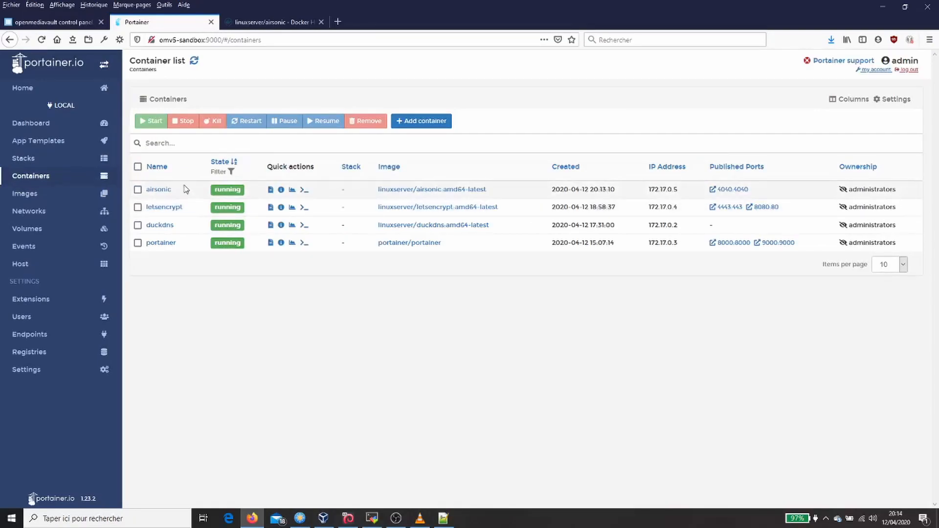
- Join the airsonic container to the my-docker-net network and return to the container list
click(160, 190)
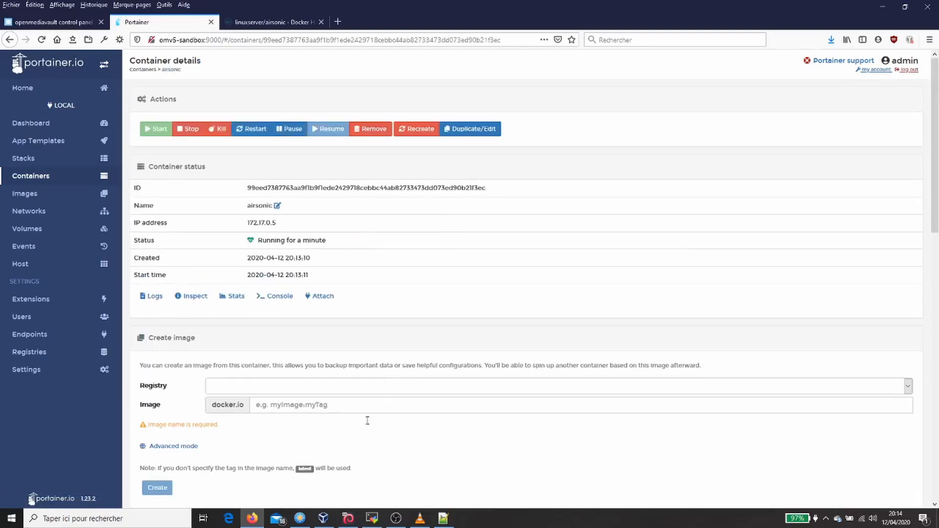
scroll(350, 447, down, 10)
scroll(350, 446, down, 5)
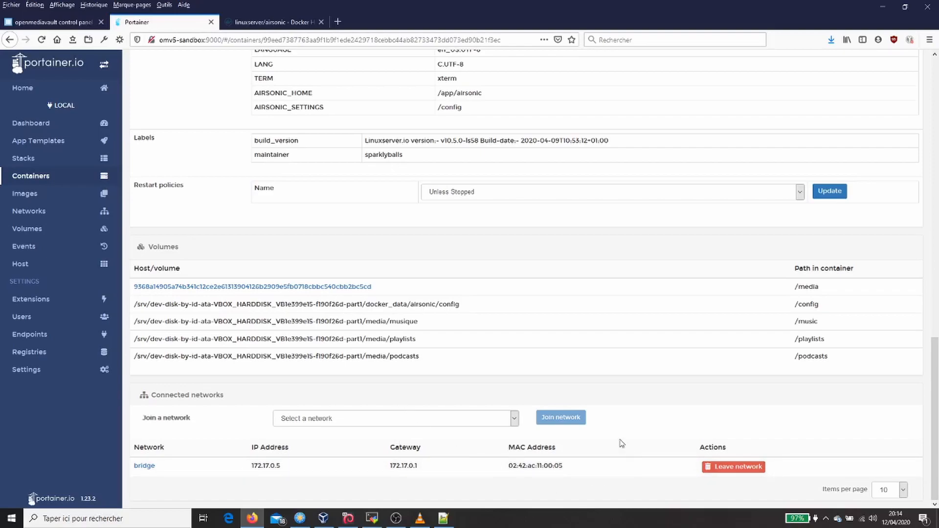
click(514, 421)
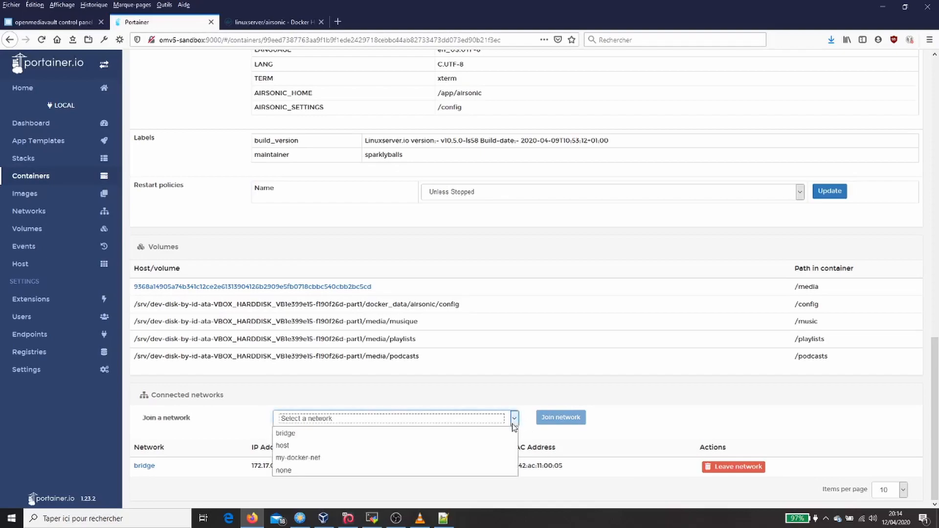
click(444, 458)
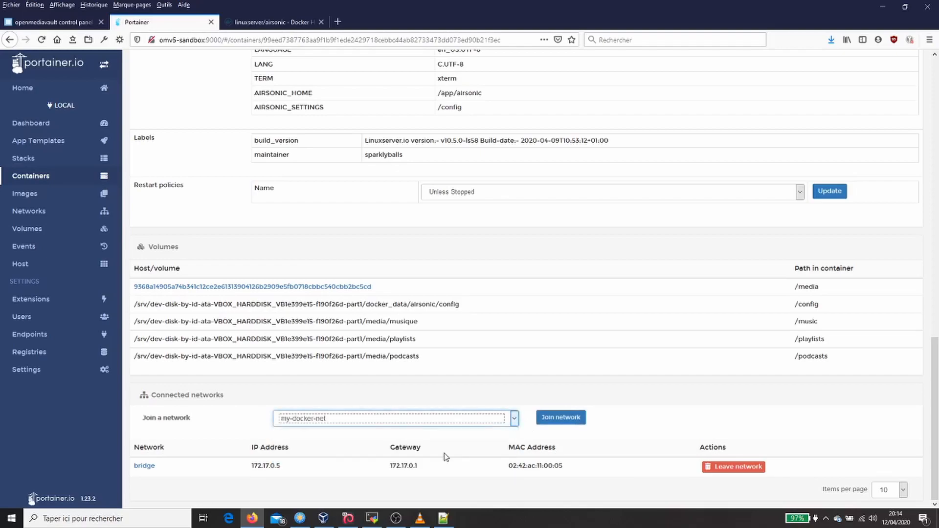
click(543, 416)
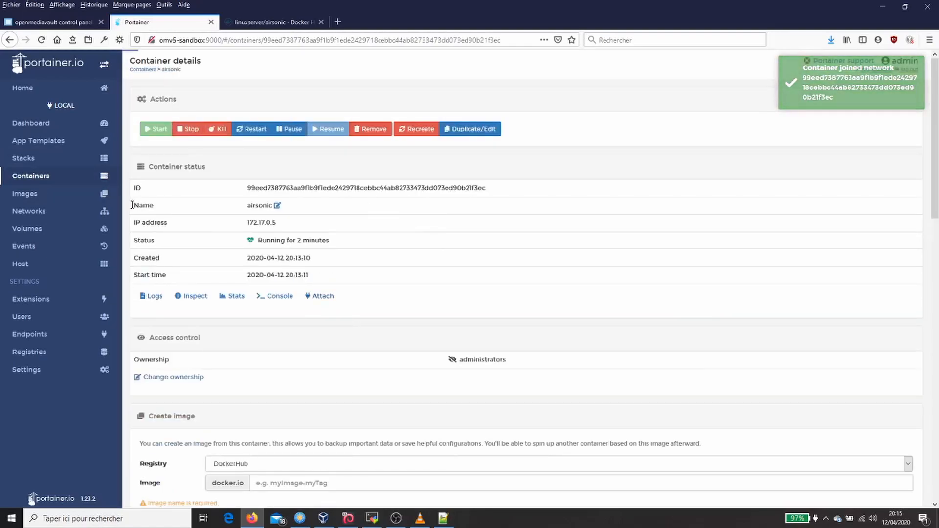
click(74, 180)
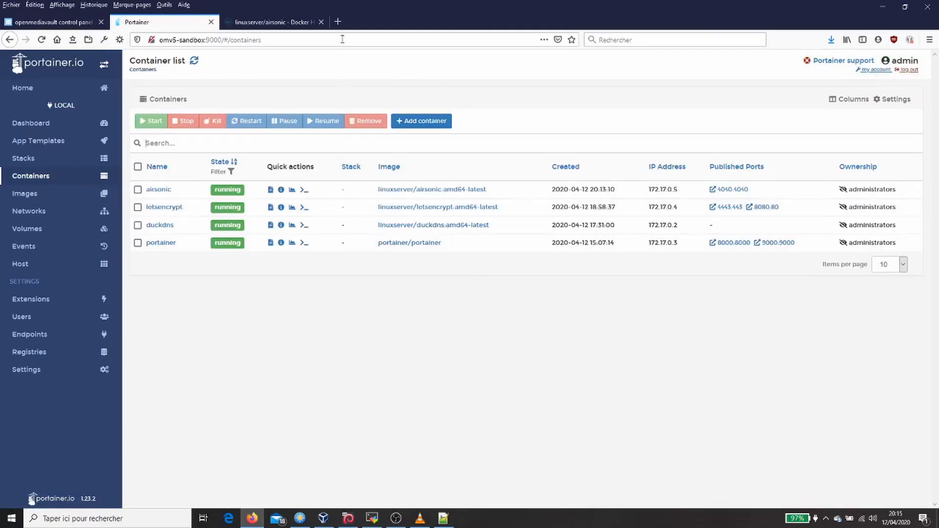
click(341, 21)
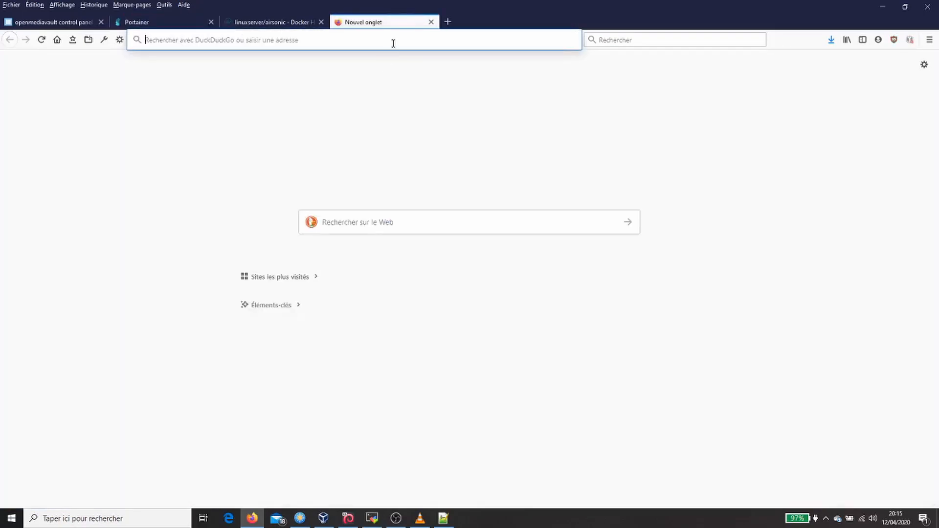
text(http://omv5-sandbox:4040/login)
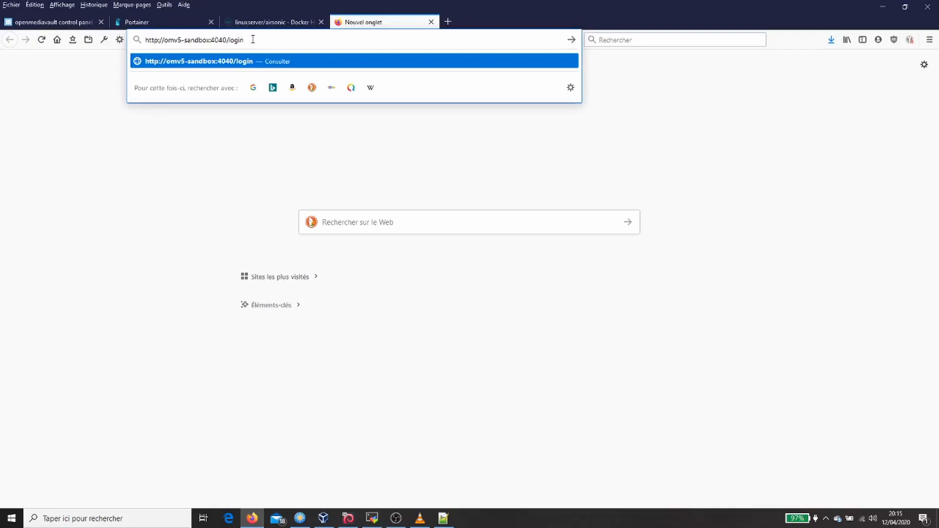
click(412, 61)
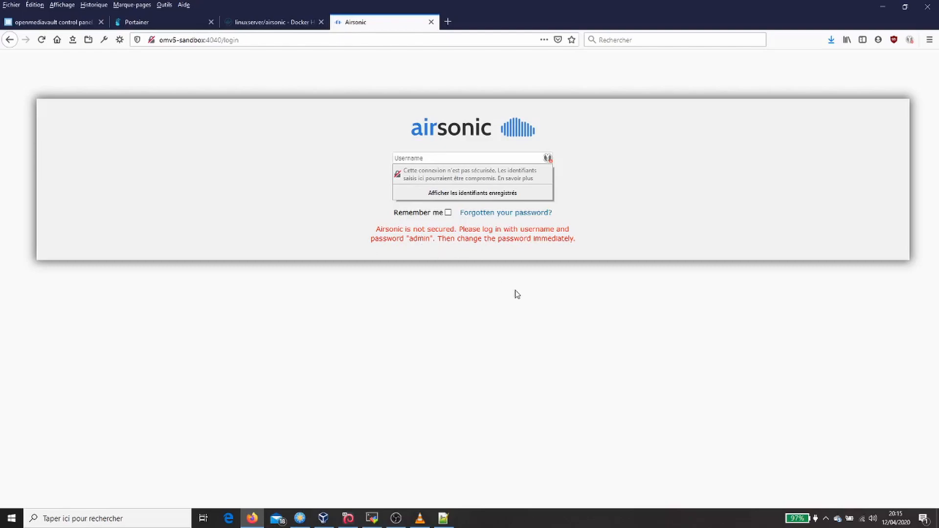
- Log in to Airsonic with the default administrator username and password, and save the login in the browser
text(admin)
key(Tab)
text(admin)
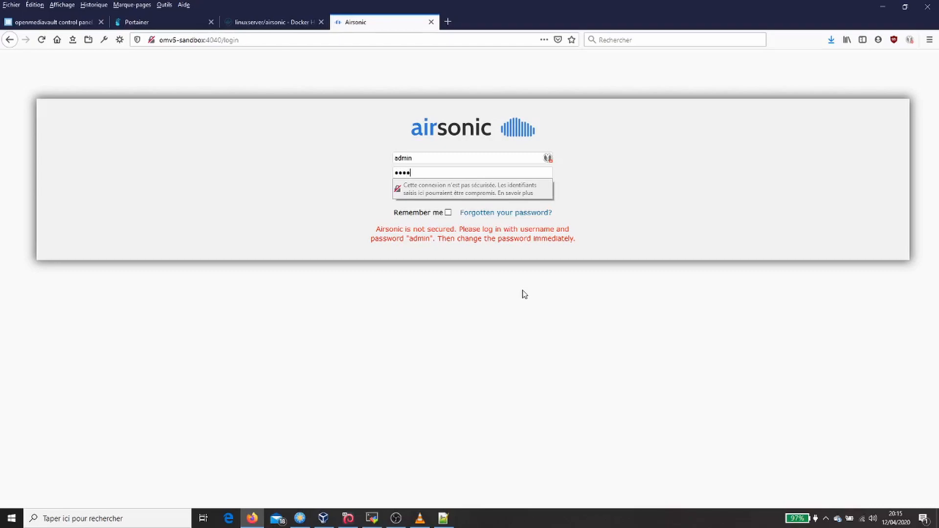
key(Return)
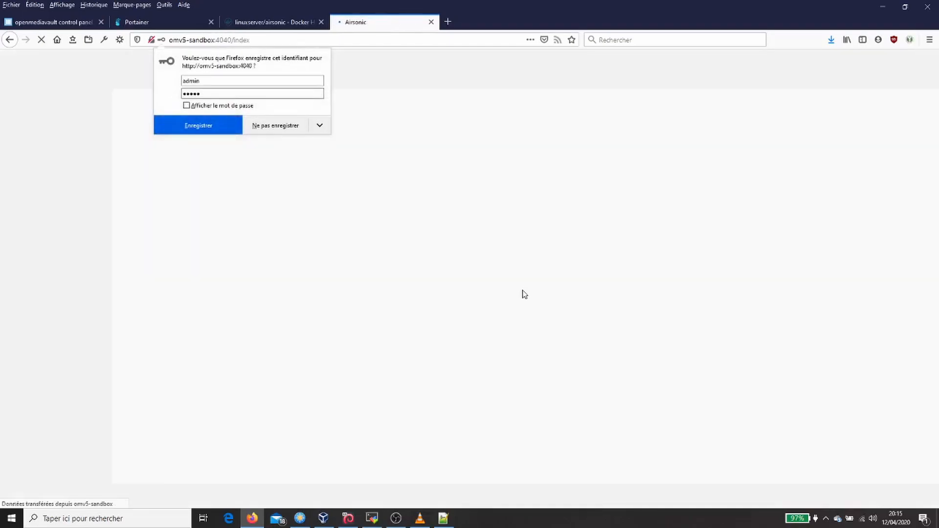
click(218, 128)
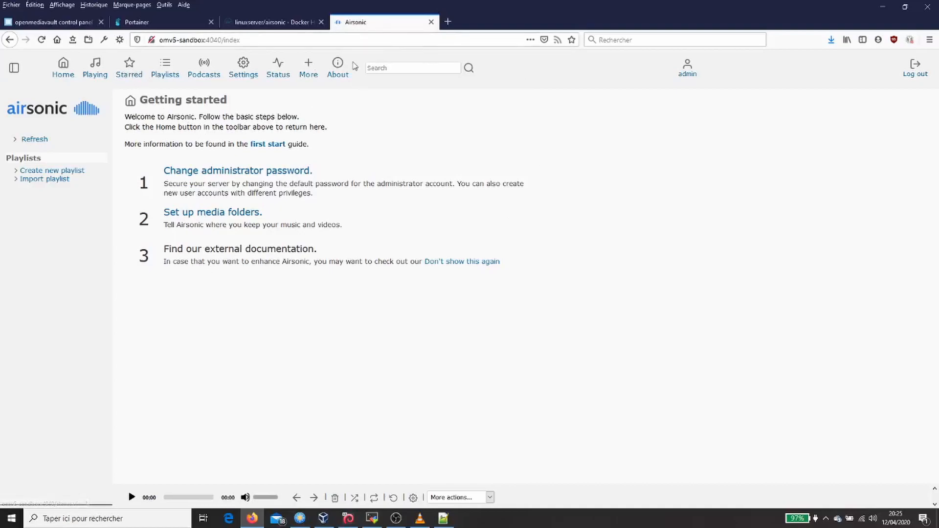
- Start an immediate scan of the media folders from the Airsonic settings
click(237, 77)
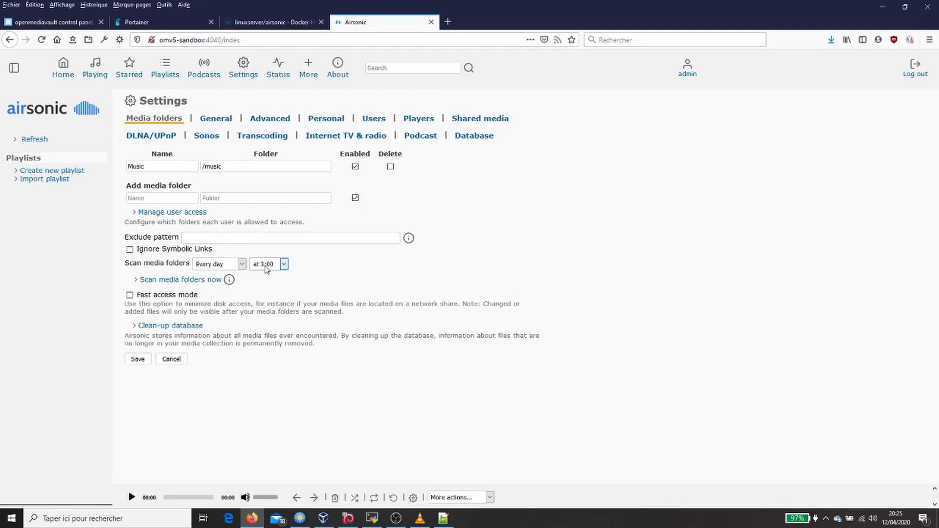
click(207, 280)
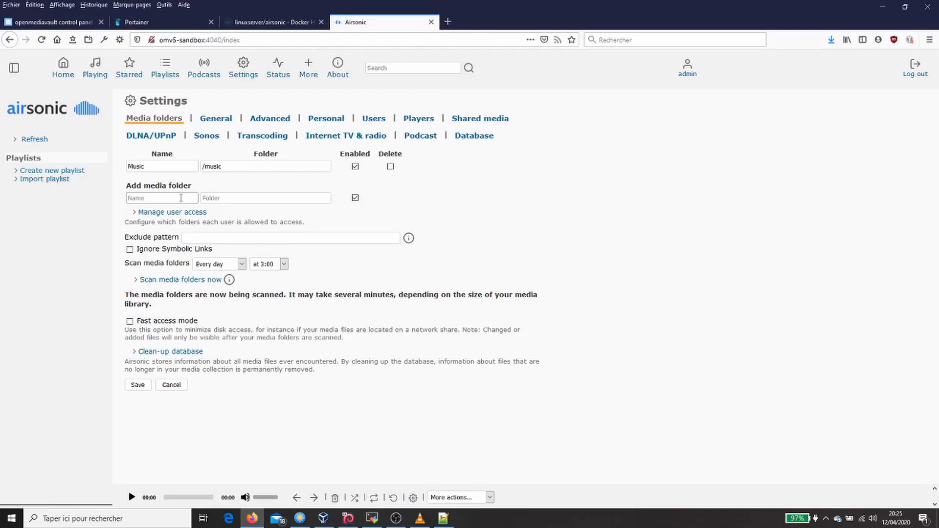
click(210, 195)
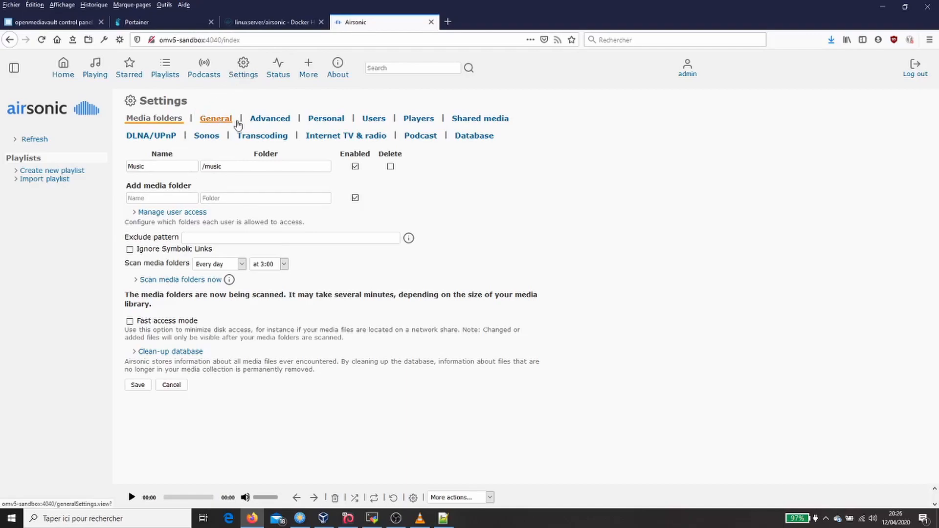
- View the Airsonic new-user settings, and open the Dire Straits artist from the refreshed music library
click(379, 123)
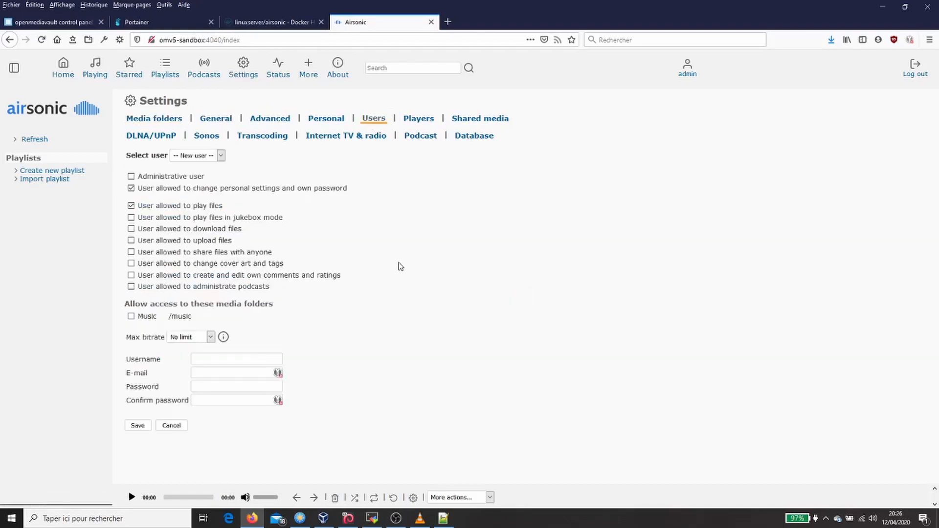
click(200, 358)
click(34, 140)
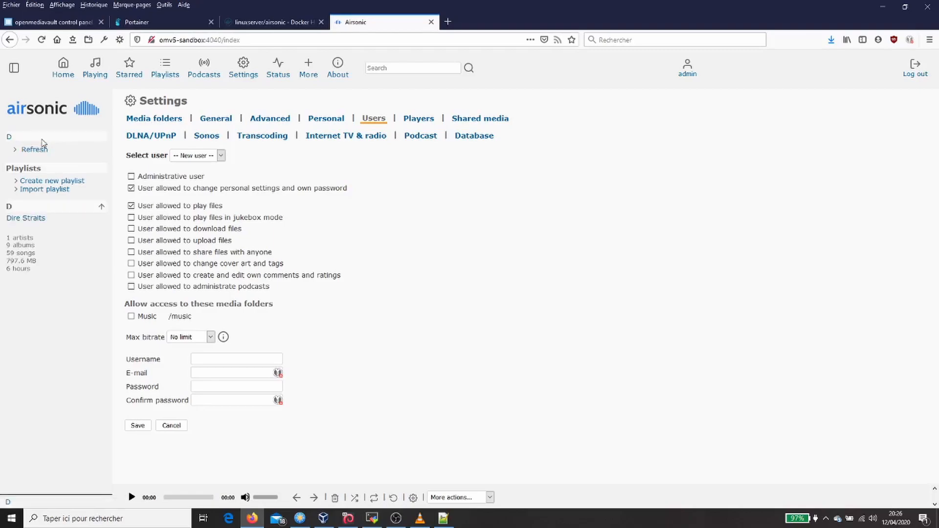
click(27, 219)
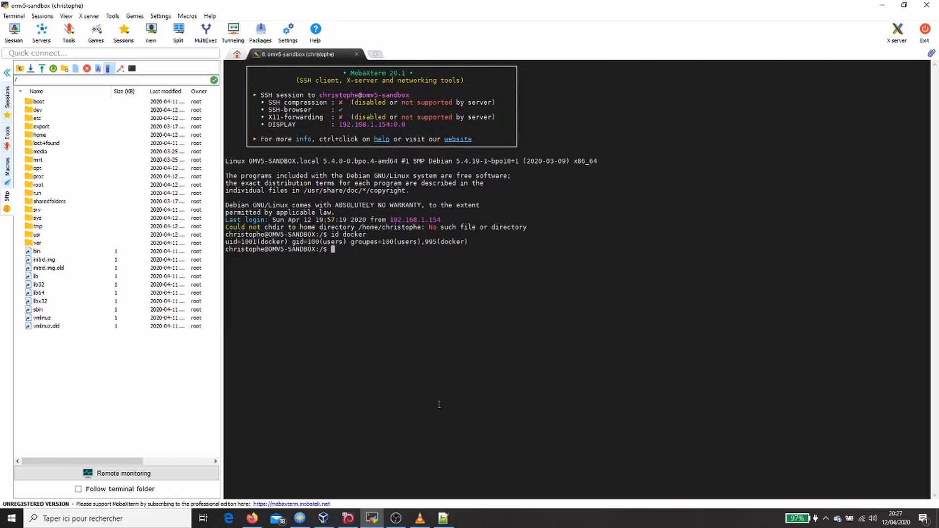
- Switch to Notepad++ and examine the disk and docker_data parts of the path in the sudo nano command
click(443, 518)
drag(628, 59, 25, 60)
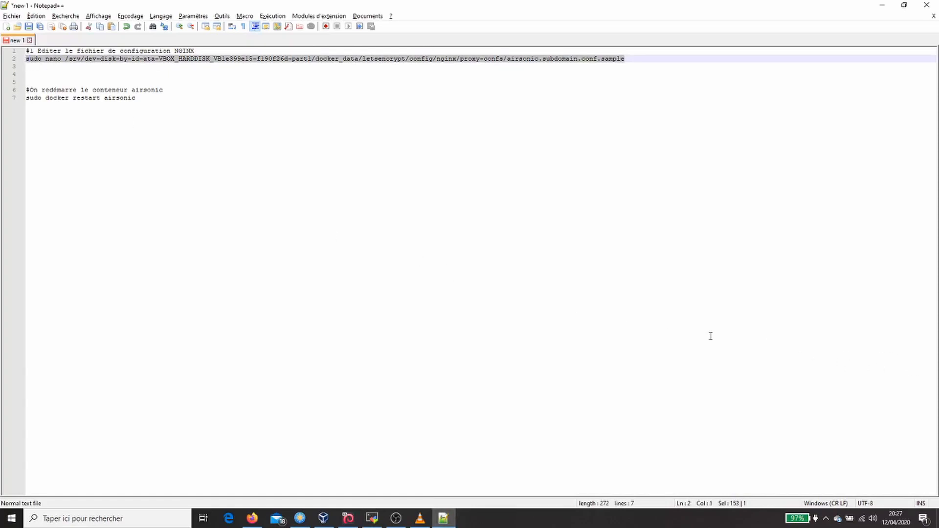
click(122, 82)
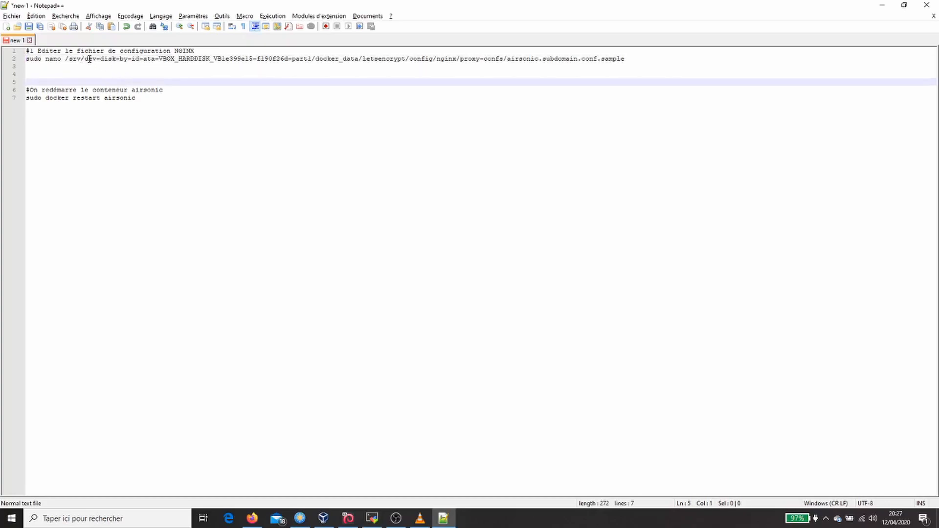
click(85, 59)
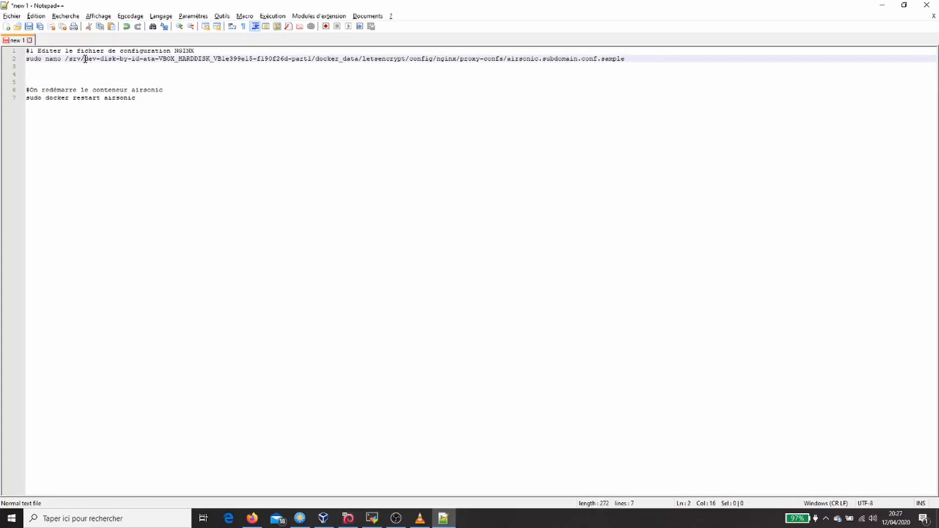
drag(86, 59, 314, 59)
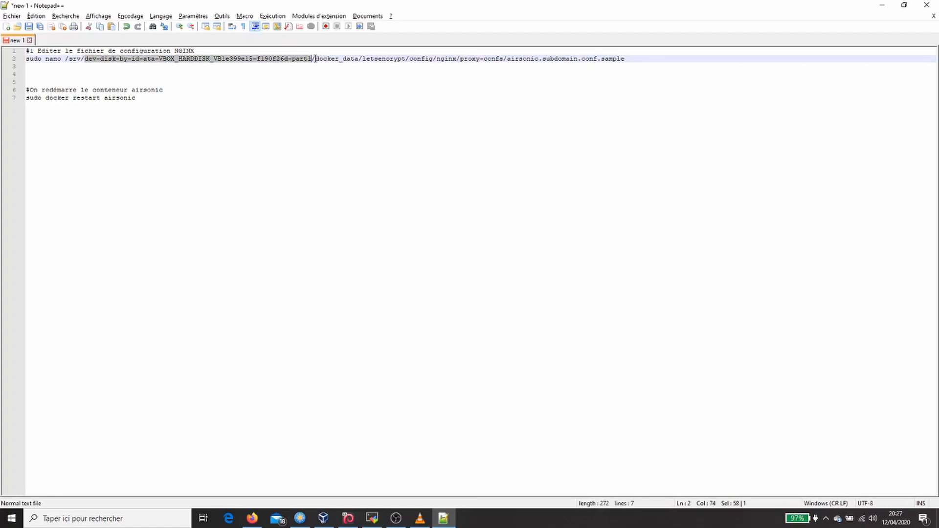
drag(316, 58, 381, 58)
double_click(383, 59)
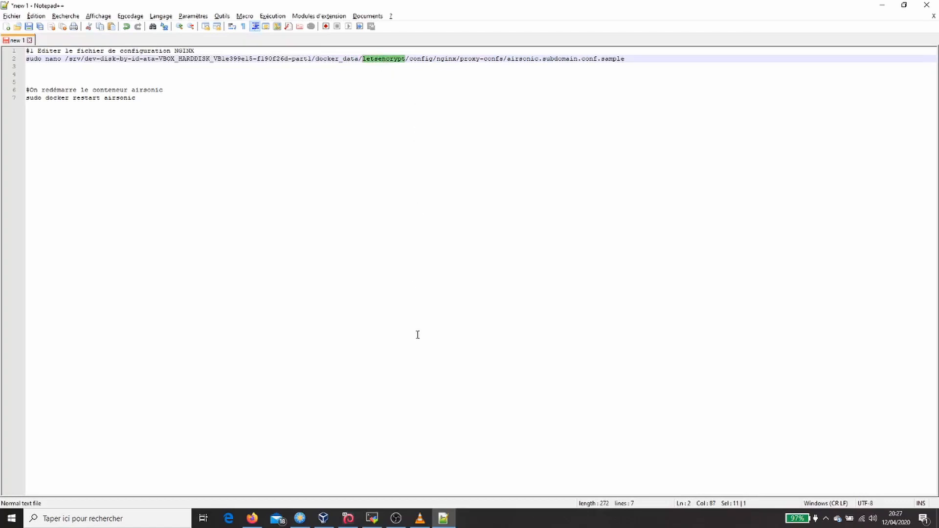
text(a)
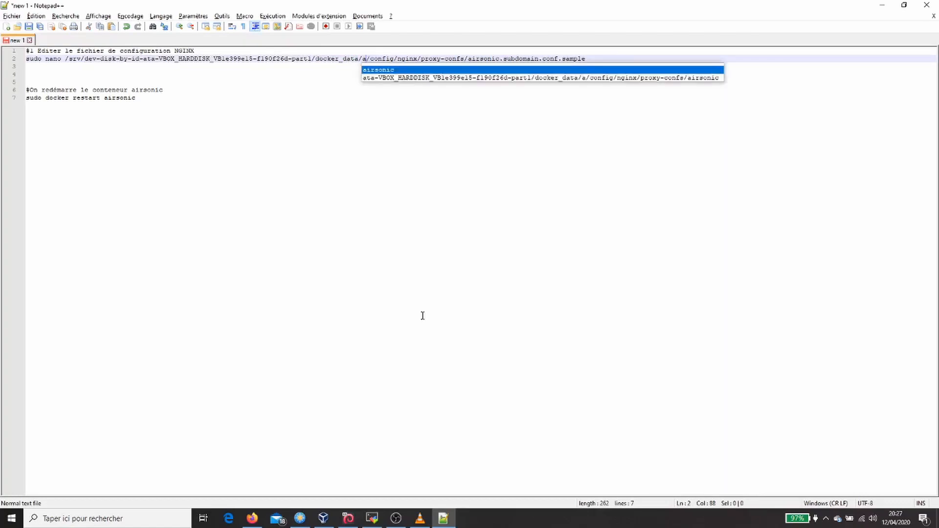
text(i)
key(ctrl+z)
key(ctrl+z)
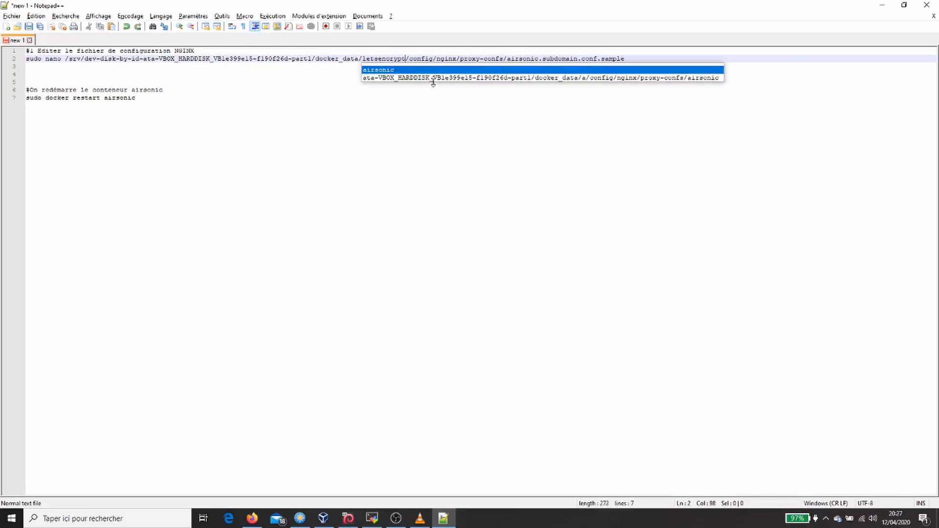
click(421, 59)
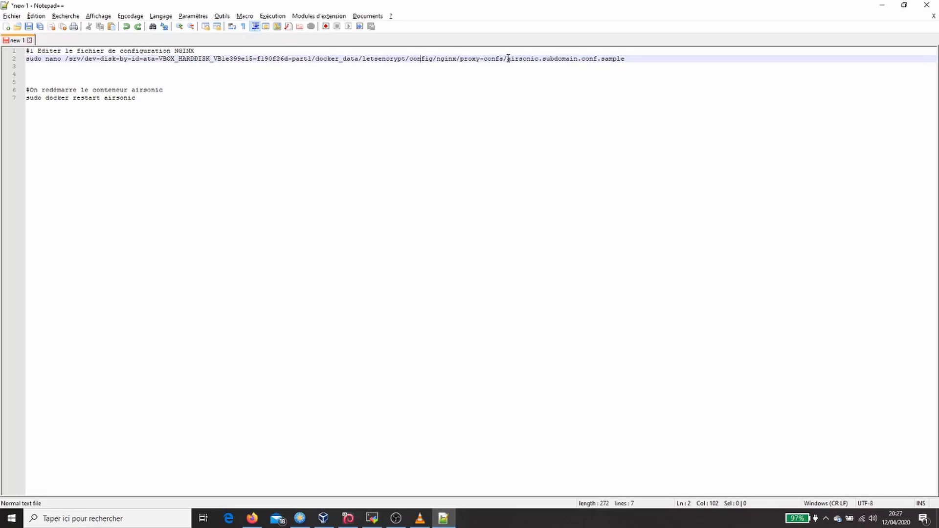
- Copy the sudo nano command for airsonic.subdomain.conf.sample from the notes and run it in MobaXterm, entering the sudo password
drag(507, 59, 14, 59)
key(ctrl+c)
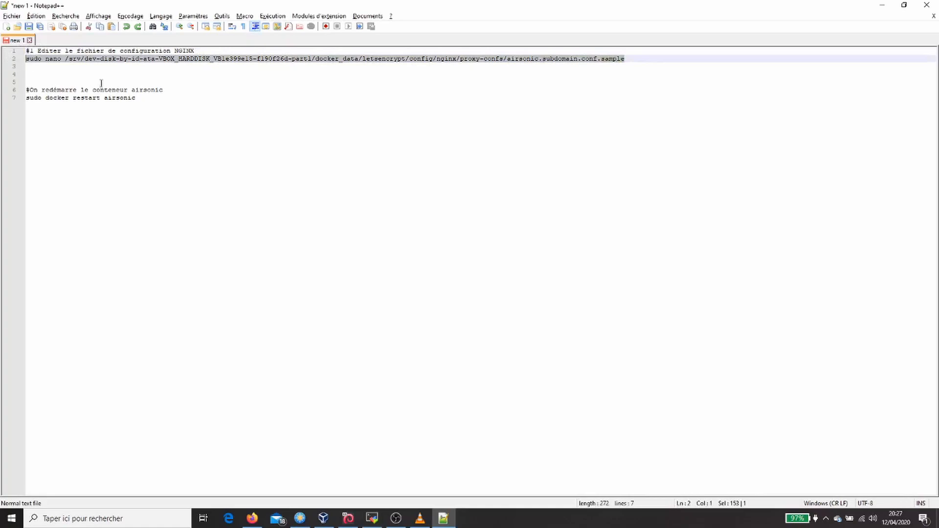
click(372, 517)
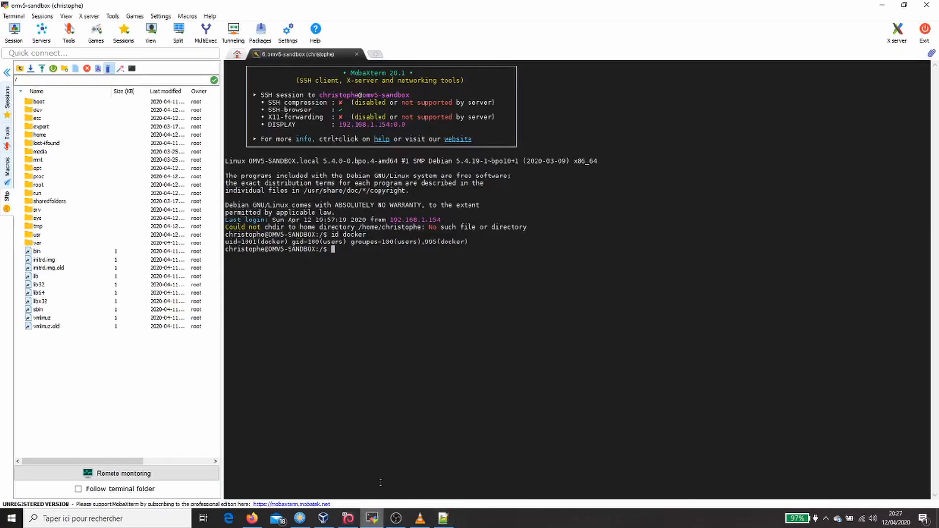
right_click(427, 392)
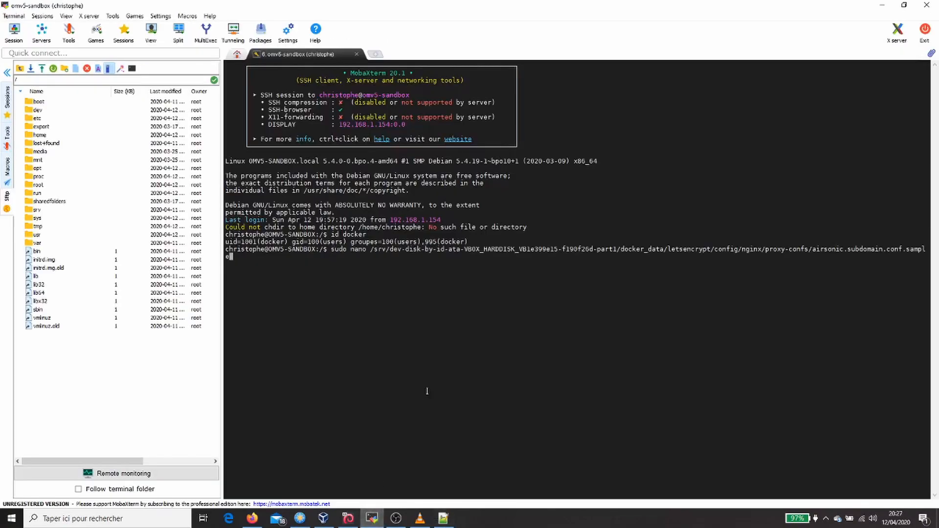
key(Return)
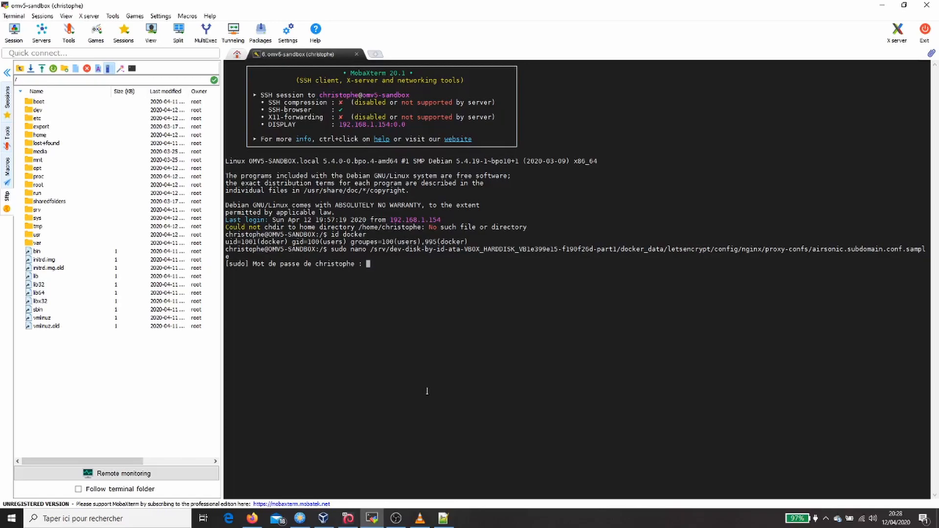
key(Return)
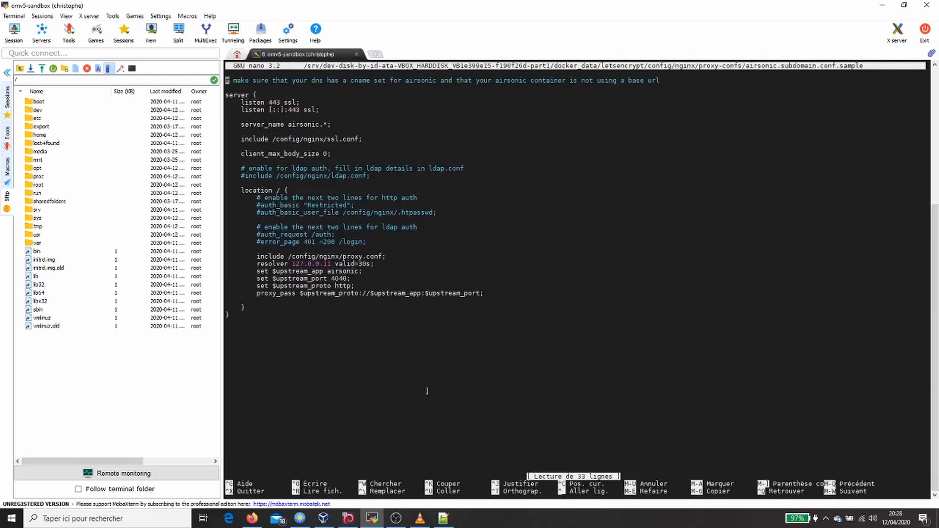
- Examine the server_name airsonic.* line in the server block of the NGINX configuration file
key(Down)
key(Down)
key(Down)
key(Down)
key(Down)
key(Down)
key(Right)
key(Right)
key(Right)
key(Right)
key(Right)
key(Right)
key(Right)
key(Right)
key(Right)
key(Right)
key(Right)
key(Right)
key(Right)
key(Right)
key(Right)
key(Right)
key(Right)
key(Right)
key(Right)
key(Right)
key(Right)
key(Right)
key(Right)
key(Right)
key(Right)
key(Right)
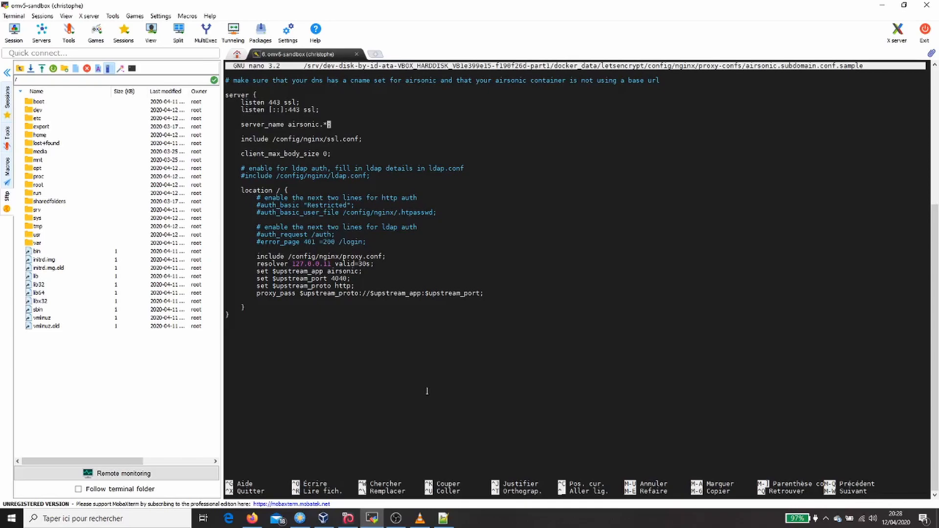
- Save the file under the name airsonic.subdomain.conf in the same proxy-confs folder and exit nano
key(ctrl+o)
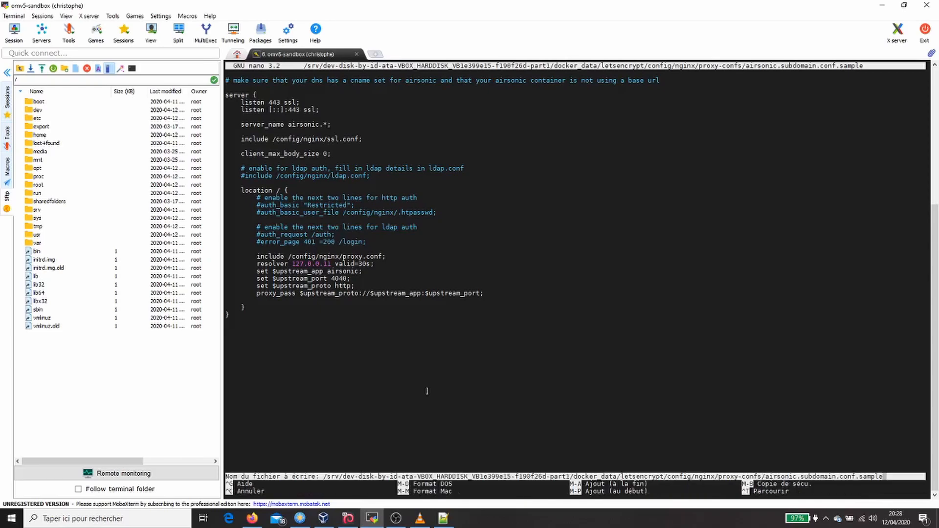
key(BackSpace)
key(BackSpace)
key(BackSpace)
key(BackSpace)
key(BackSpace)
key(BackSpace)
key(BackSpace)
key(Return)
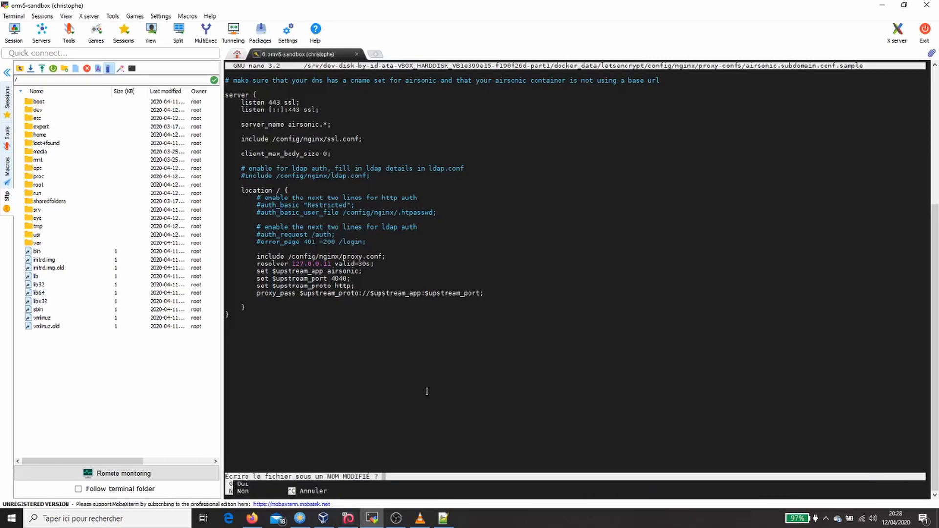
key(o)
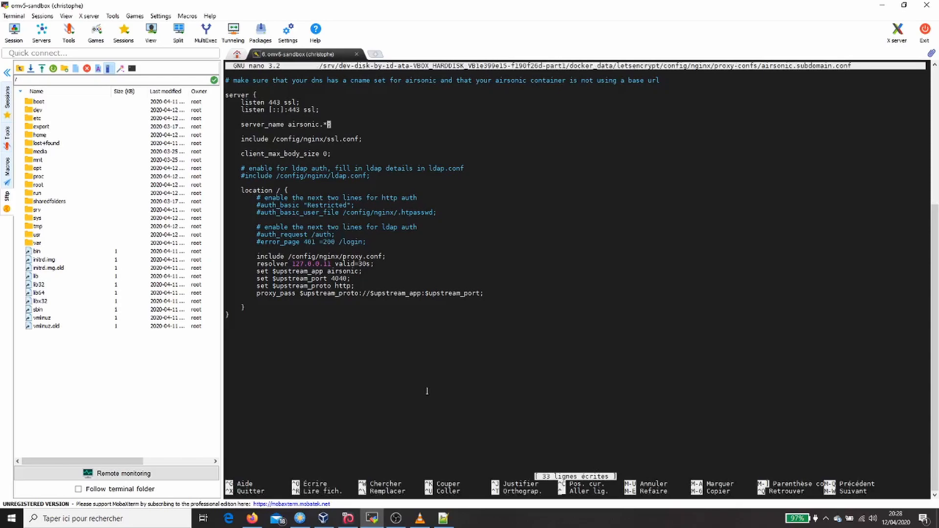
key(ctrl+x)
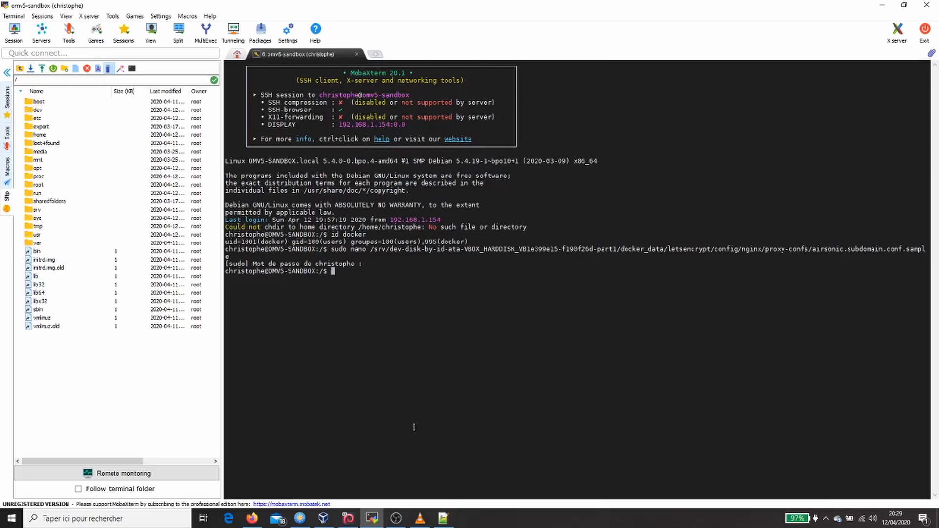
- Copy the command sudo docker restart letsencrypt from the Notepad++ notes and run it in MobaXterm
click(443, 518)
drag(151, 99, 25, 99)
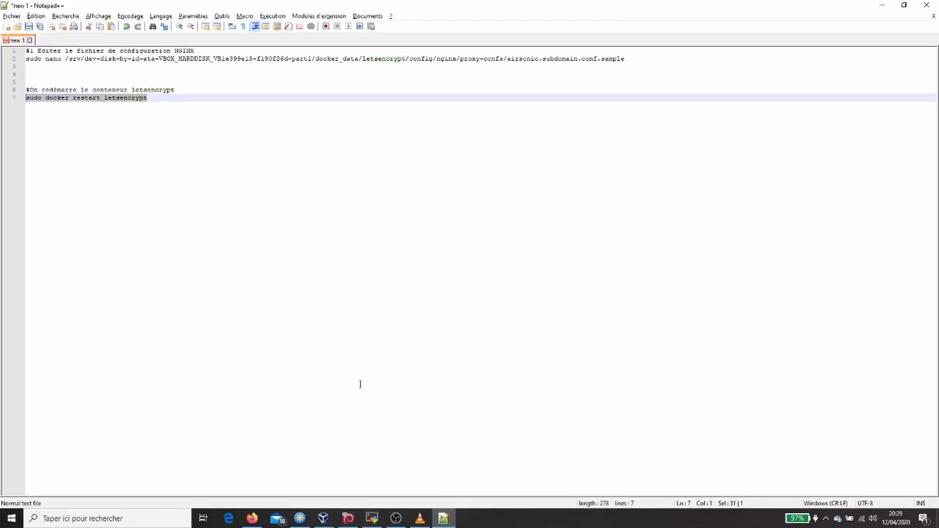
click(372, 518)
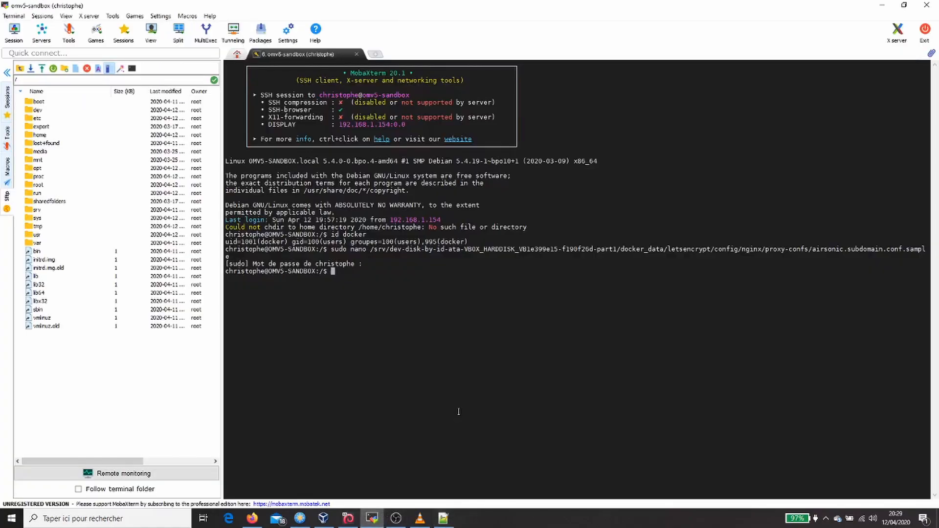
right_click(459, 412)
key(Return)
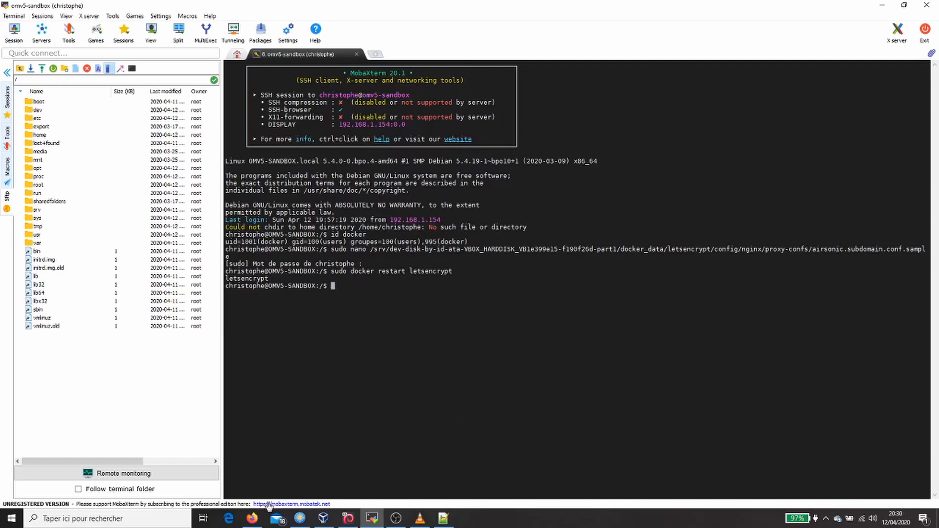
click(258, 520)
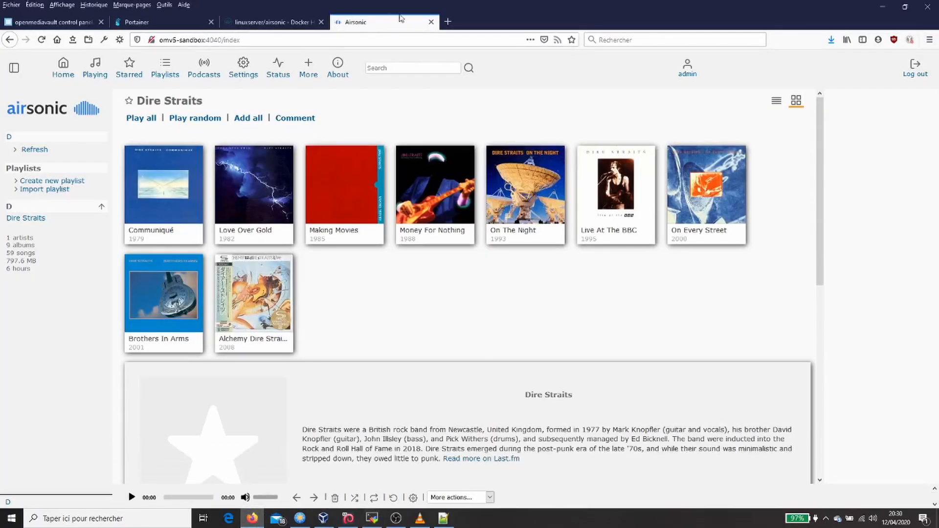
click(430, 22)
click(338, 21)
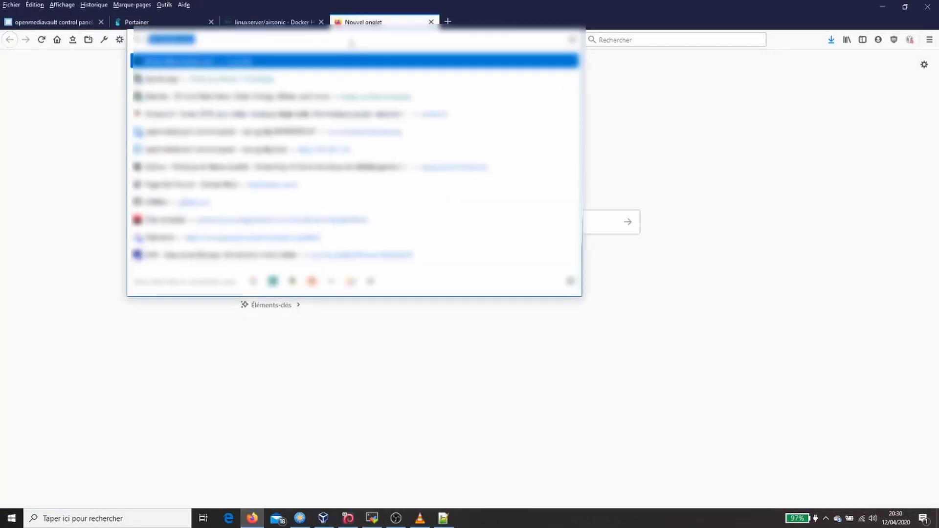
text(ttp)
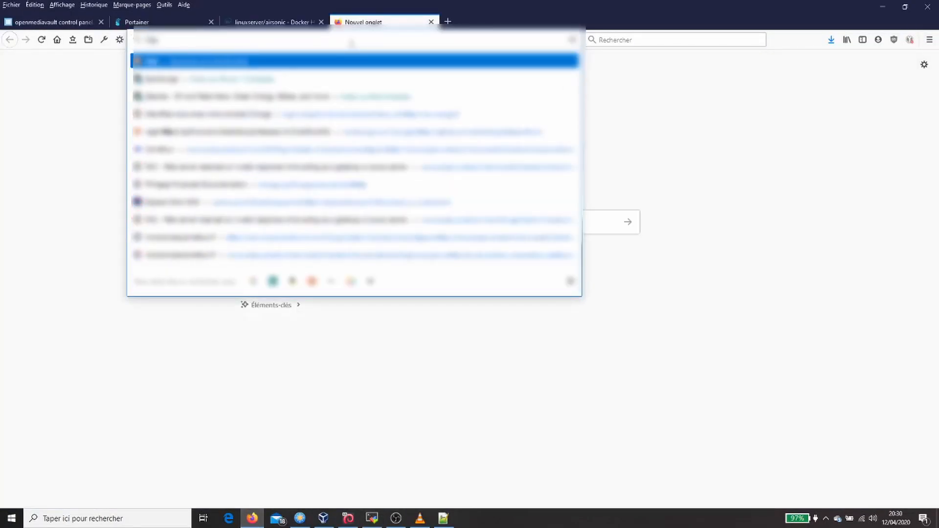
text(s:/)
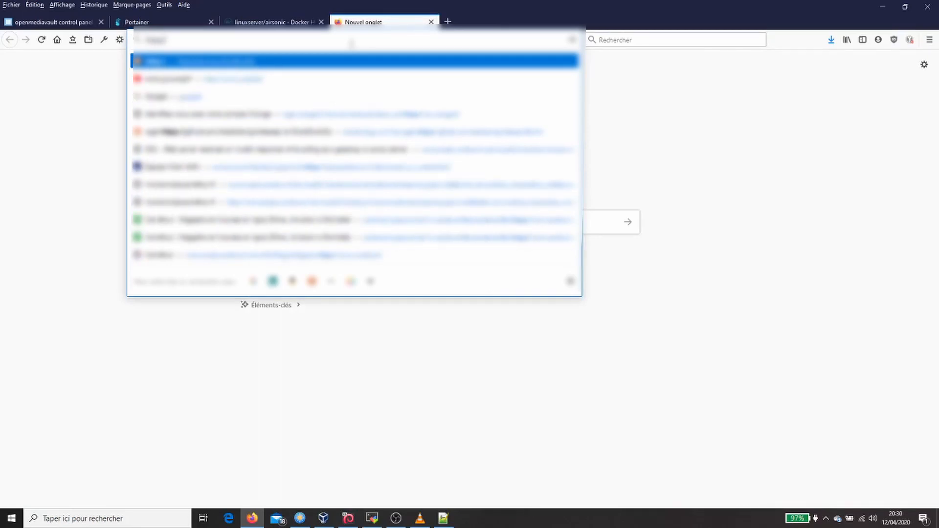
text(/air)
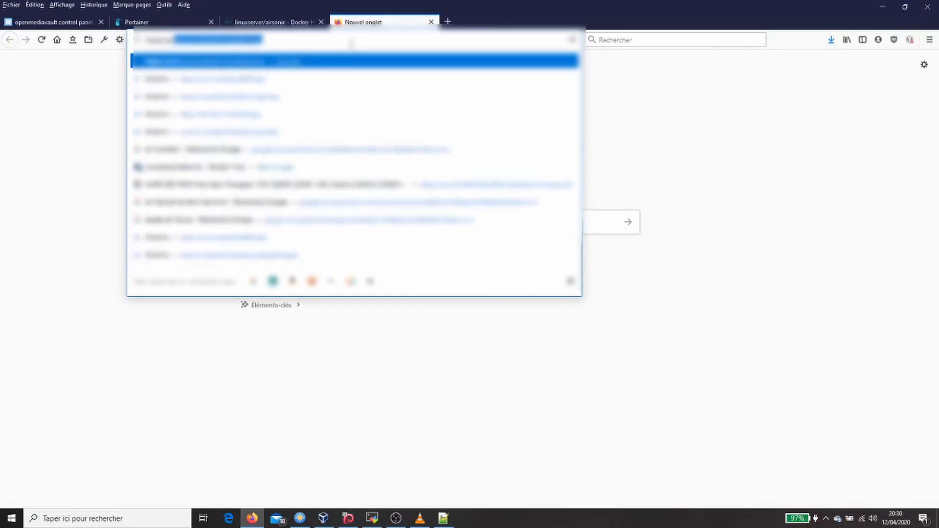